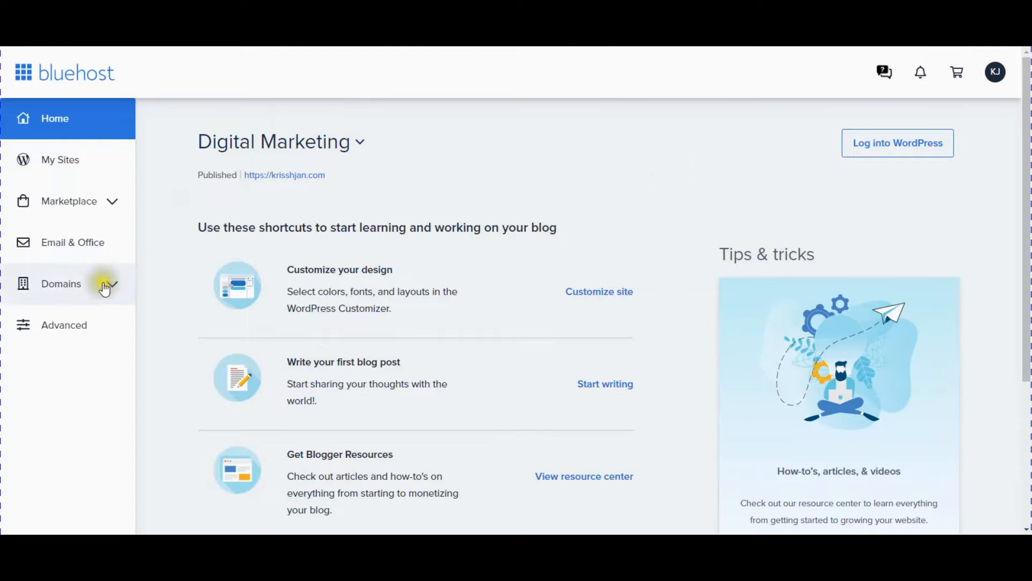
Step: Open the subdomain management page under Domains and start adding a new subdomain
click(70, 290)
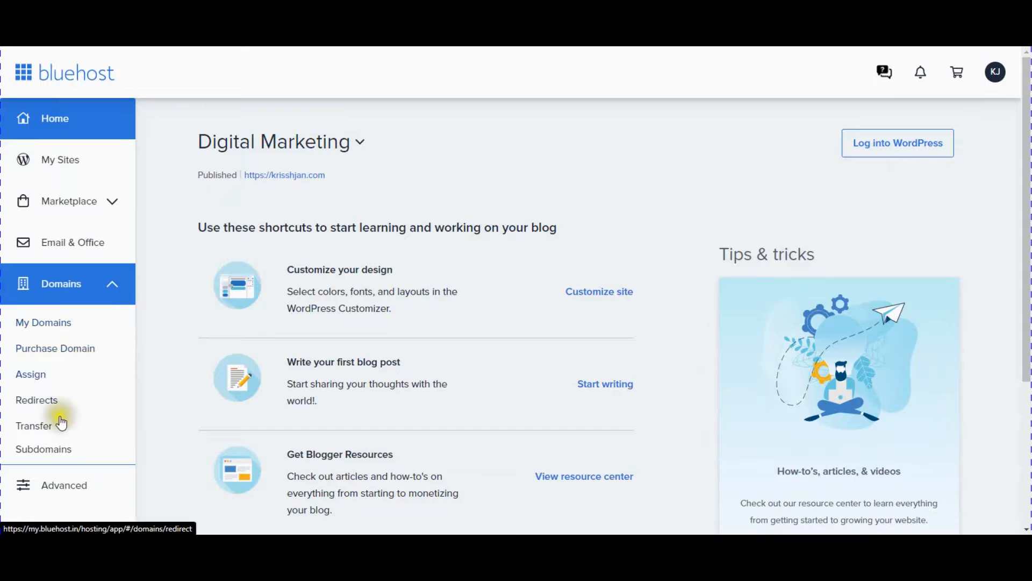
click(58, 451)
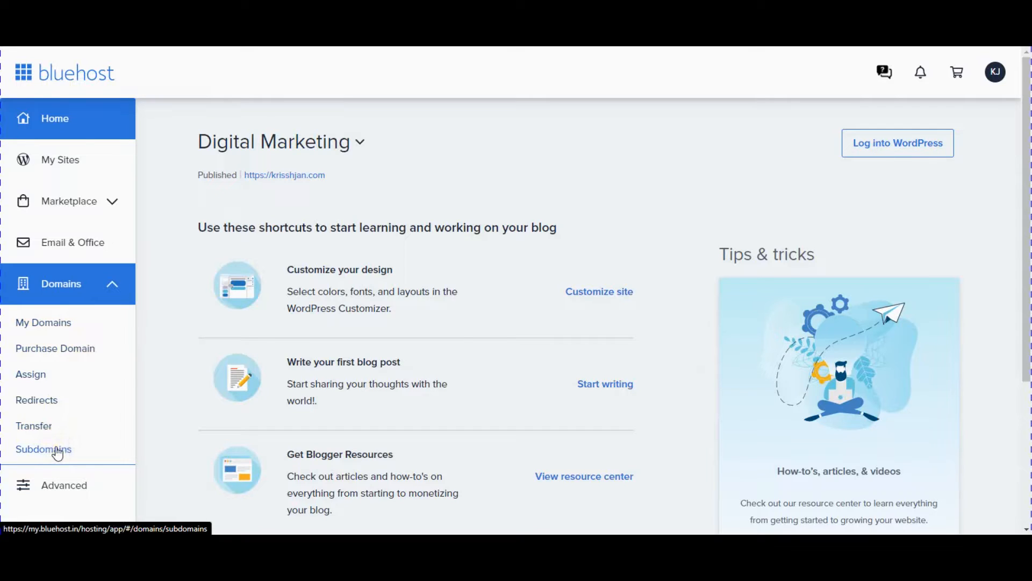
click(58, 452)
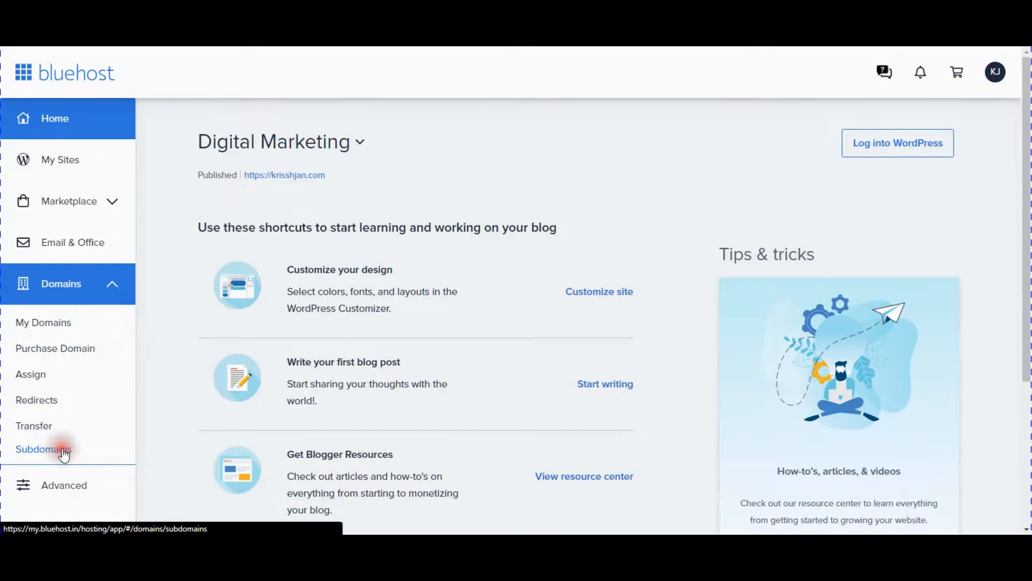
click(781, 173)
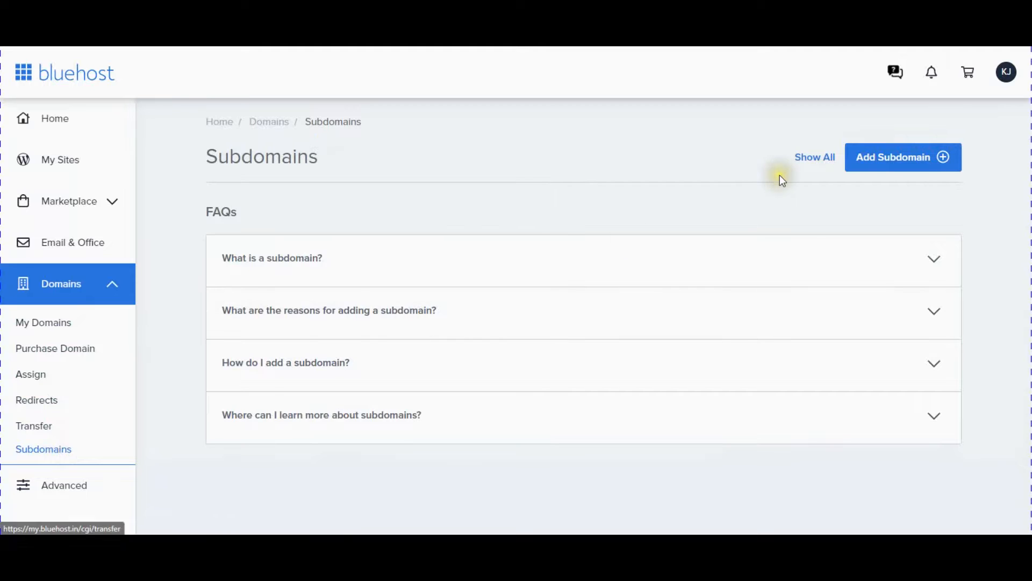
click(870, 171)
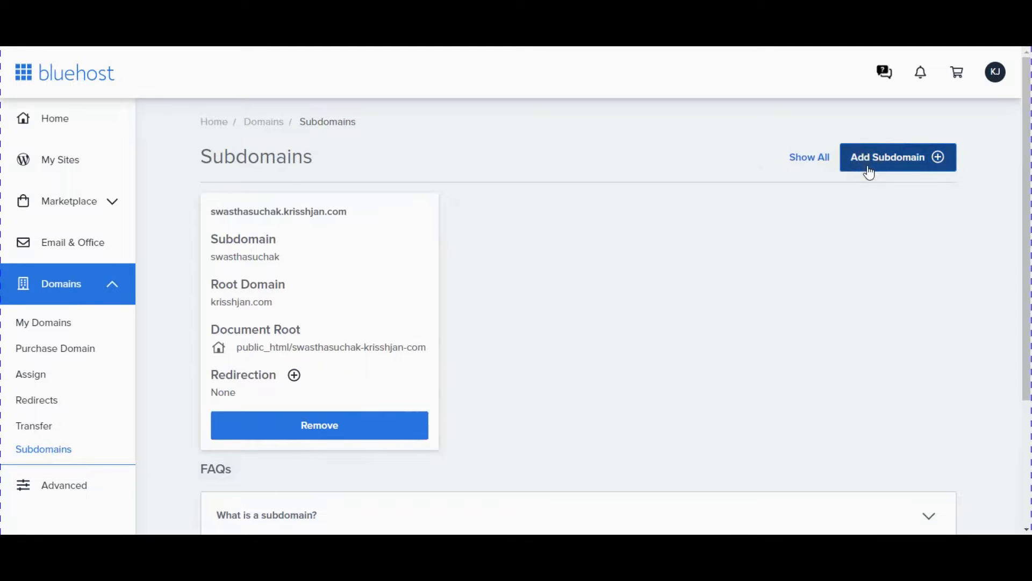
click(869, 172)
click(886, 162)
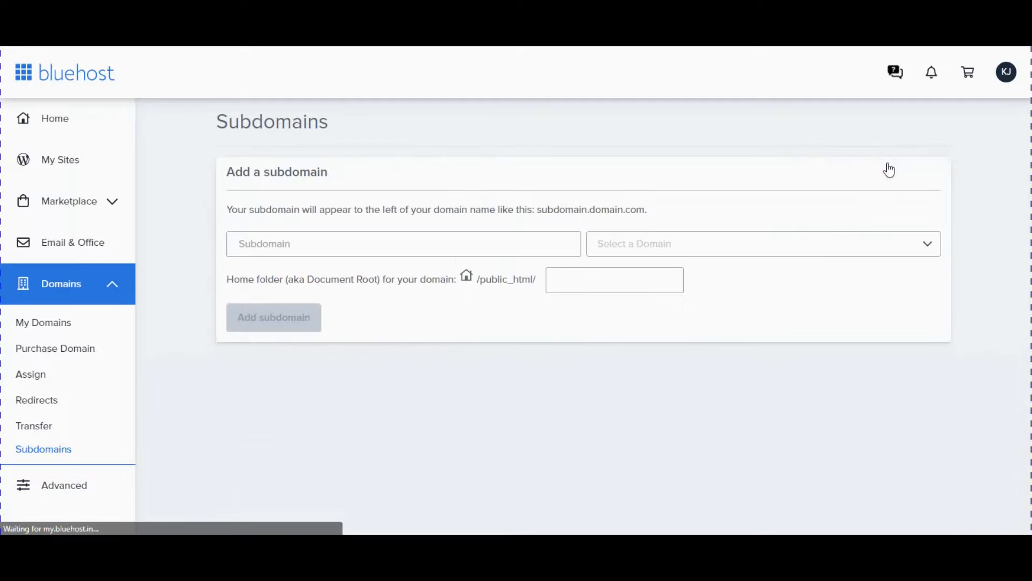
click(413, 251)
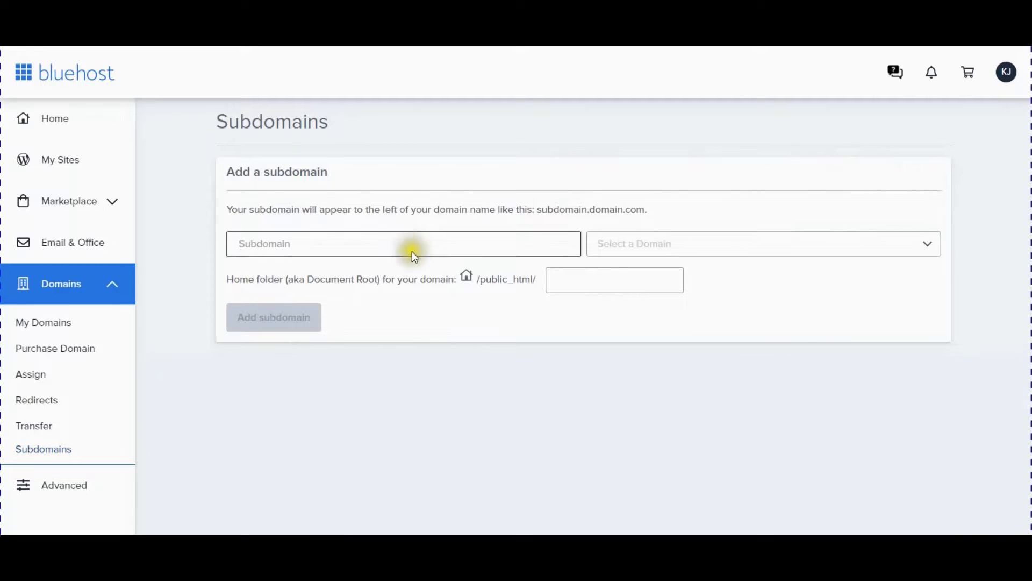
click(450, 245)
text(te)
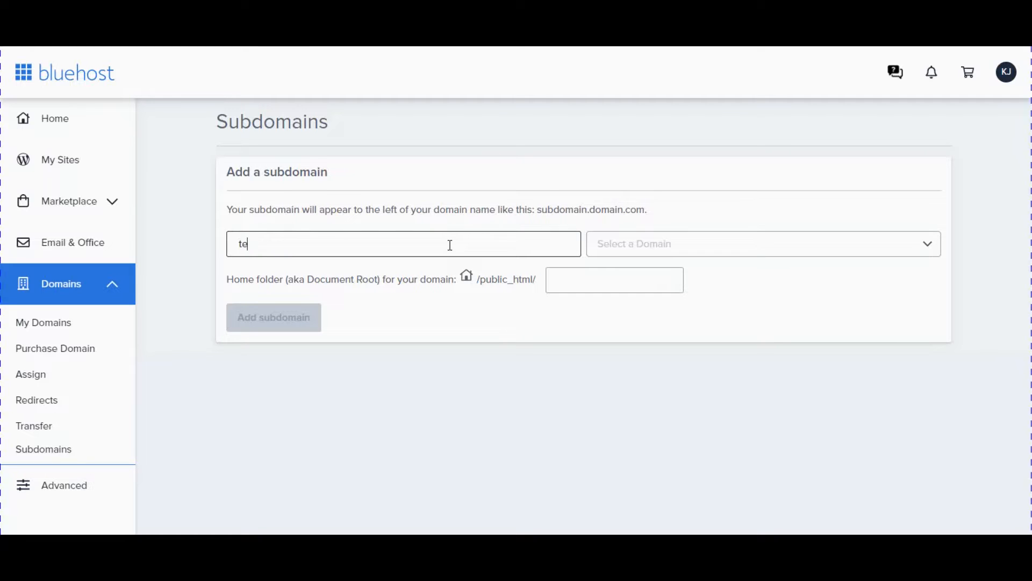
key(BackSpace)
key(BackSpace)
Step: Select krisshjan.com as the parent domain for the new subdomain
click(666, 243)
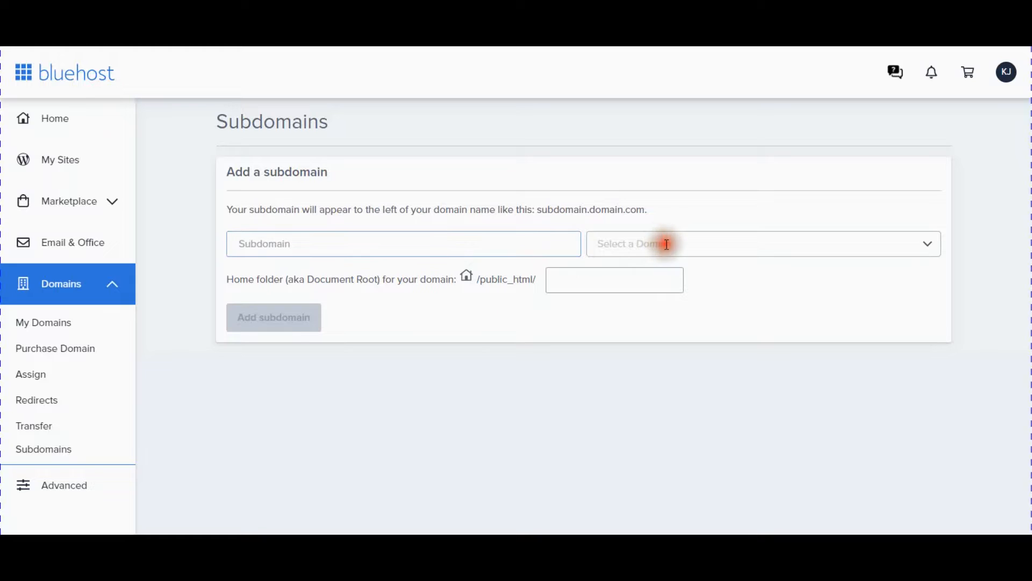
click(331, 243)
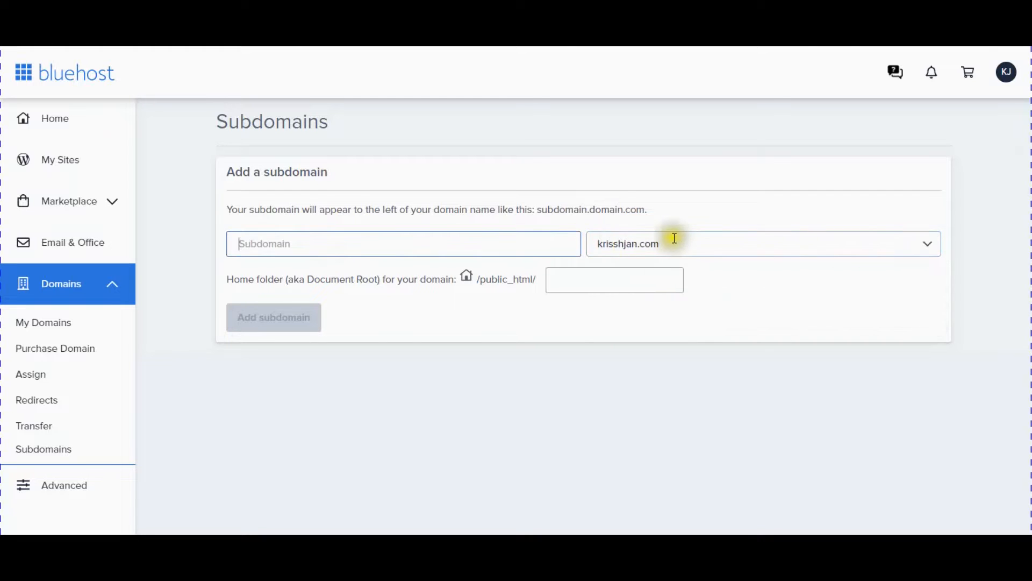
drag(679, 239, 601, 243)
click(582, 380)
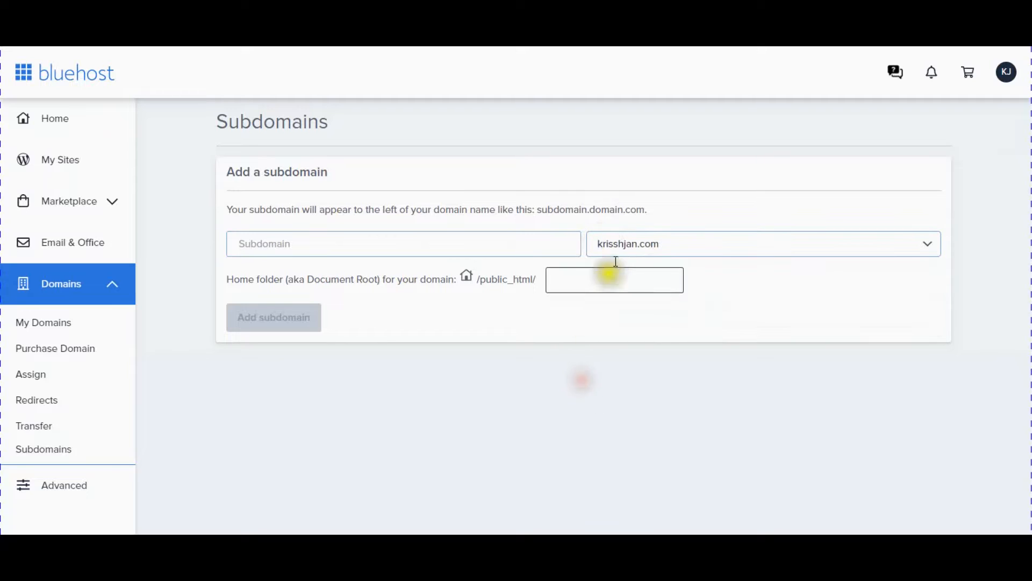
Step: Set the parent domain to swasthasuchak.krisshjan.com and enter "text" as the subdomain name
click(665, 245)
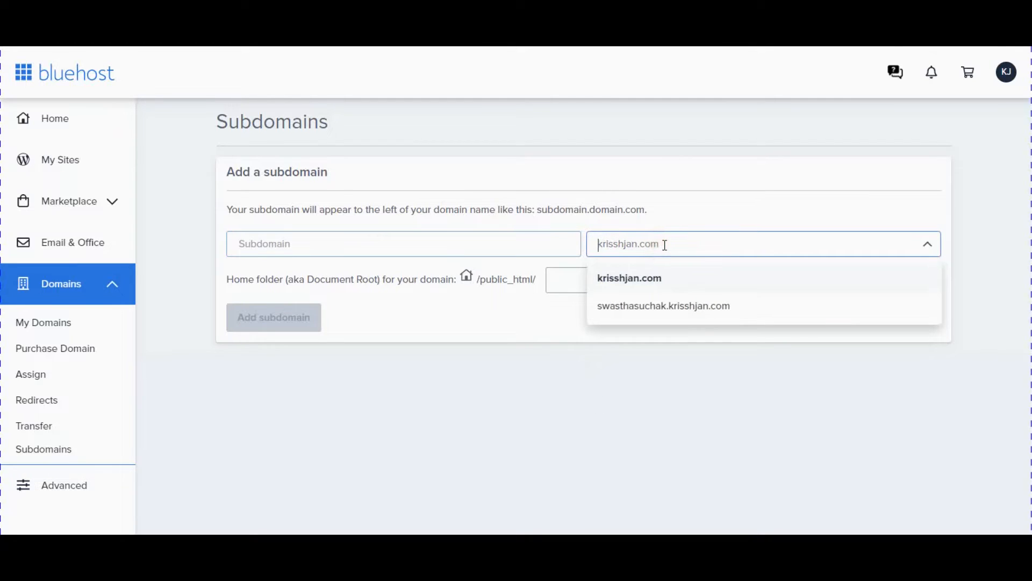
click(649, 317)
click(479, 248)
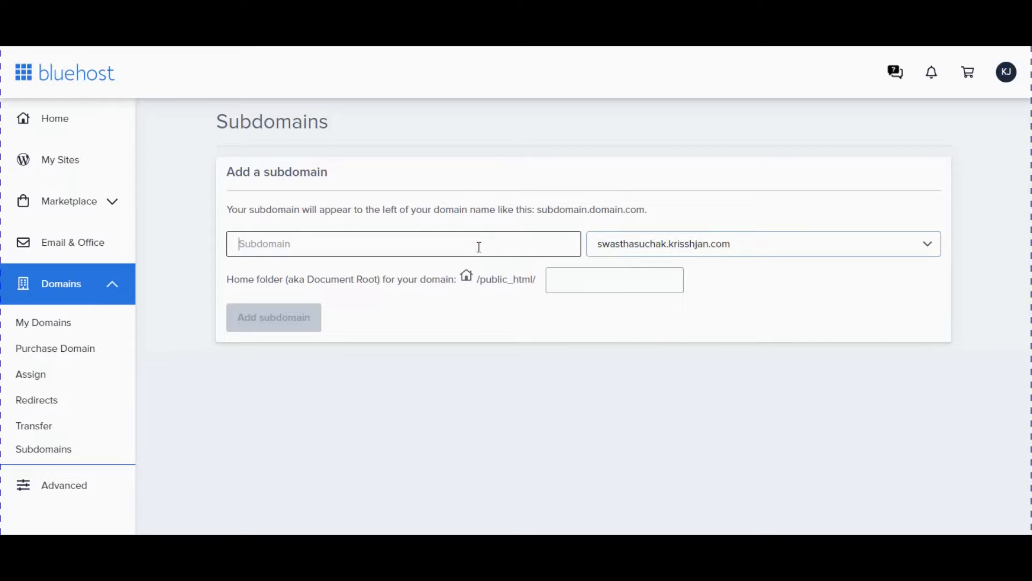
text(te)
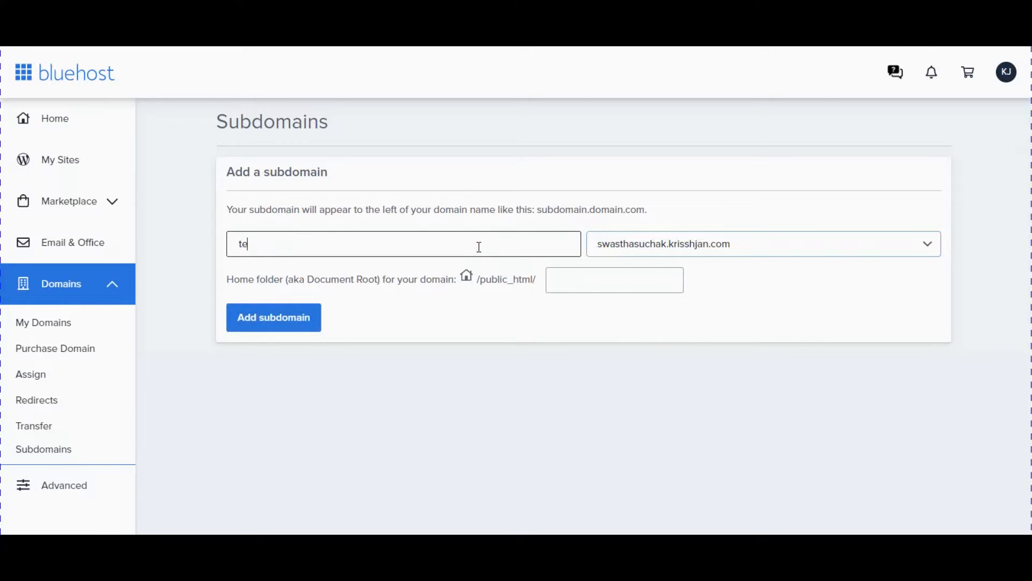
text(xt)
click(562, 245)
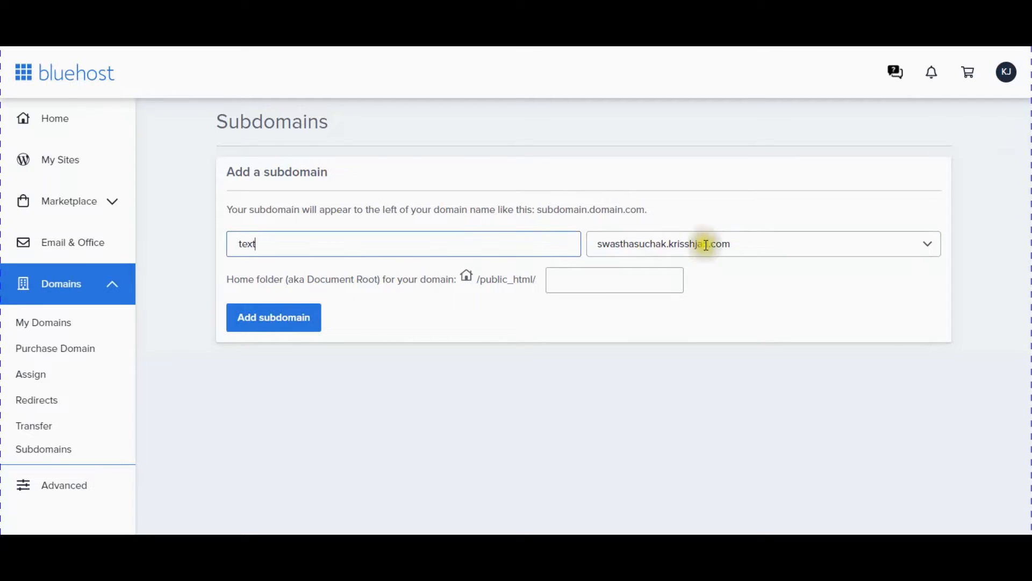
Step: Switch to Notepad to review the note on the sub-sub domain, subdomain and primary domain, and return to the subdomain form
click(610, 546)
click(685, 186)
click(766, 312)
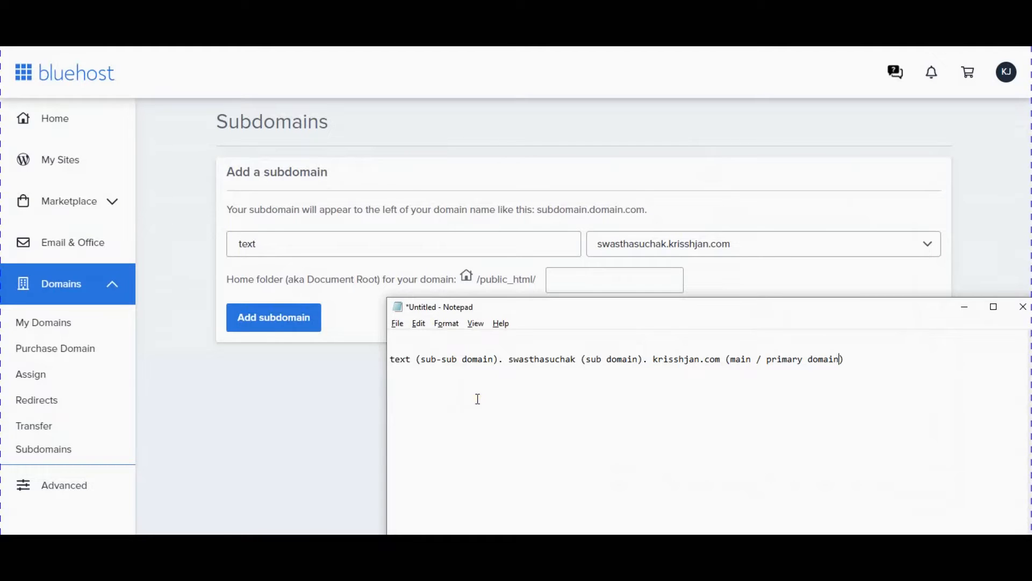
click(337, 399)
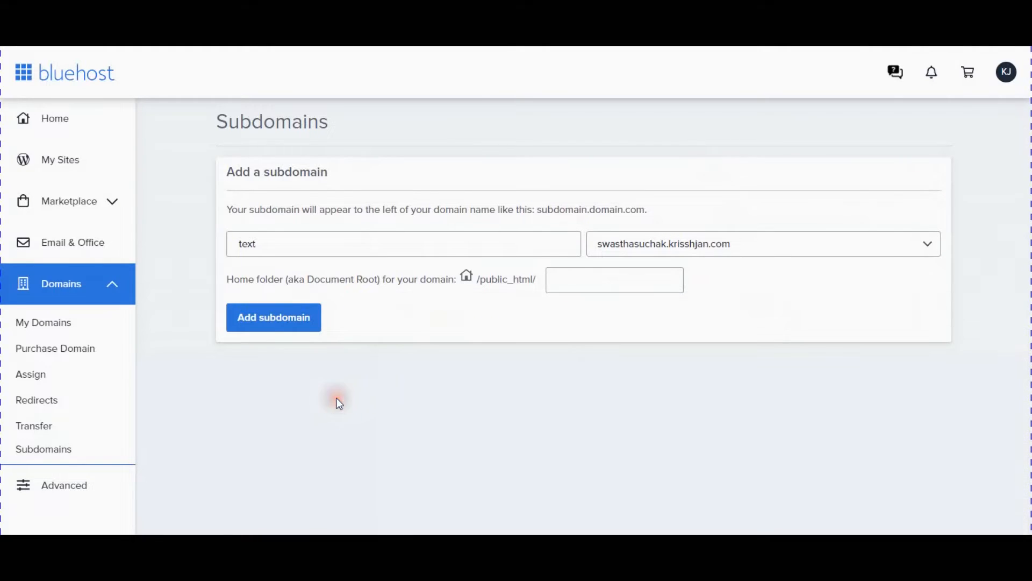
Step: Change the parent domain to krisshjan.com and clear the subdomain name
click(735, 242)
click(724, 289)
click(500, 247)
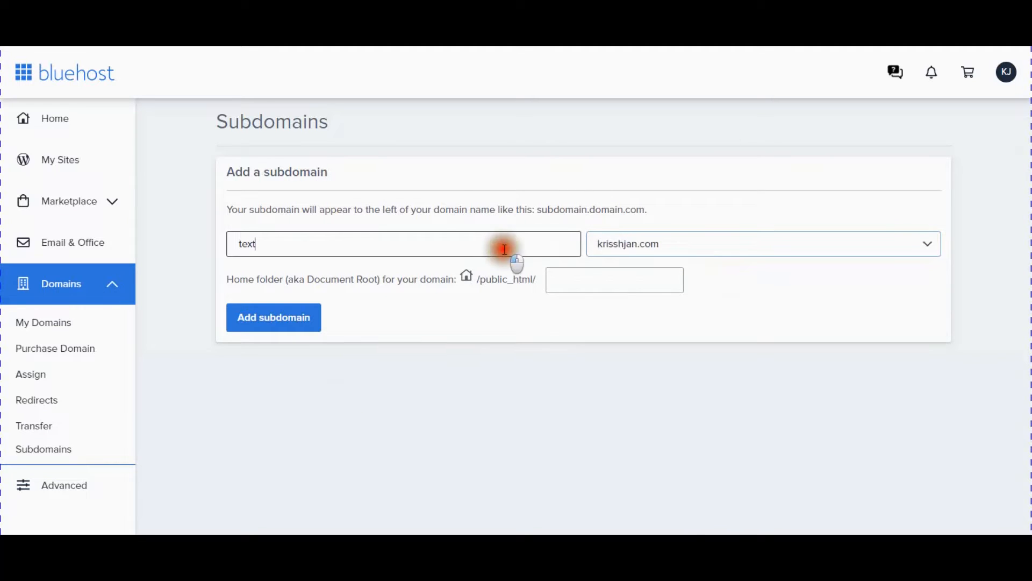
click(349, 252)
drag(348, 252, 210, 243)
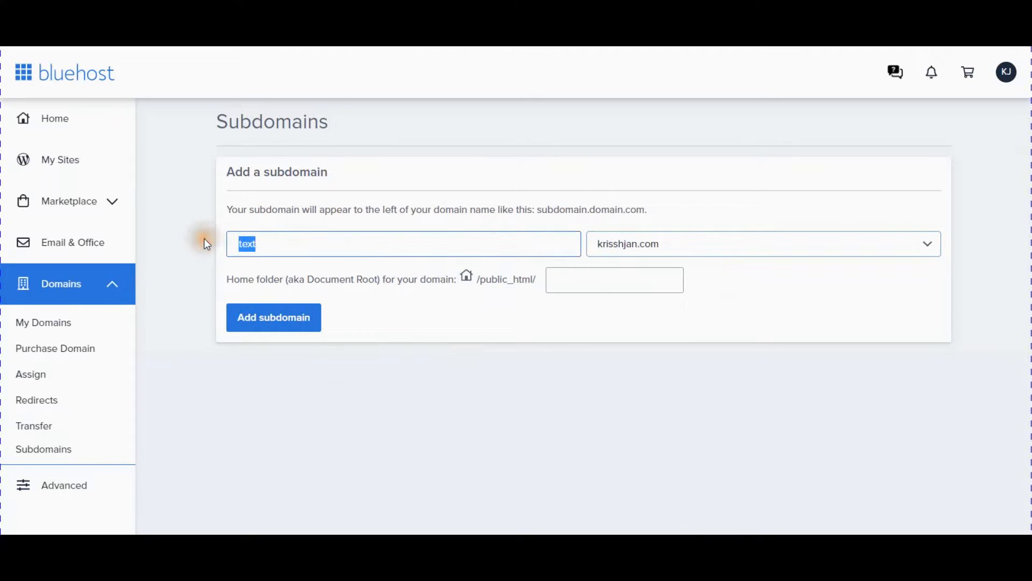
key(BackSpace)
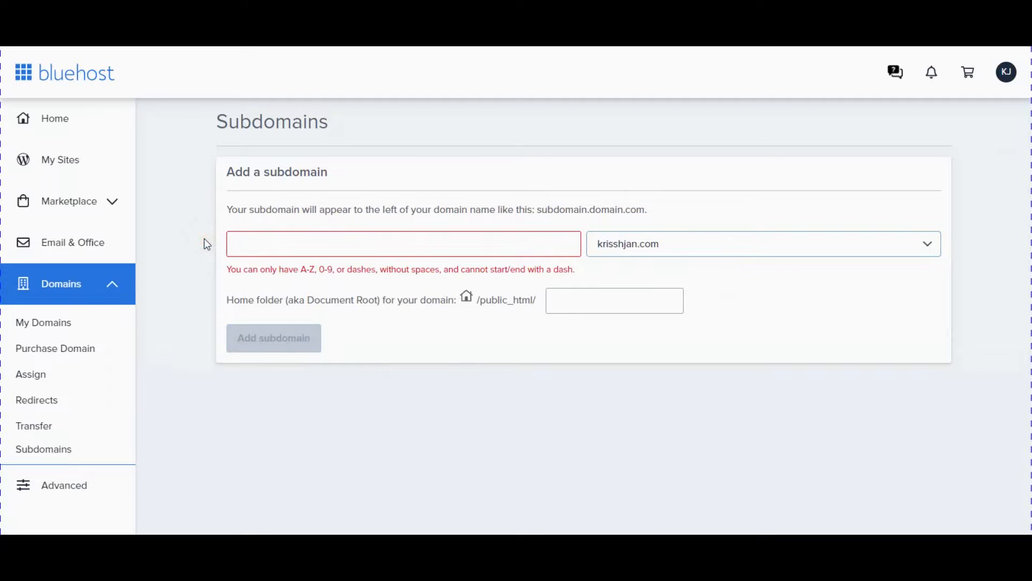
click(207, 245)
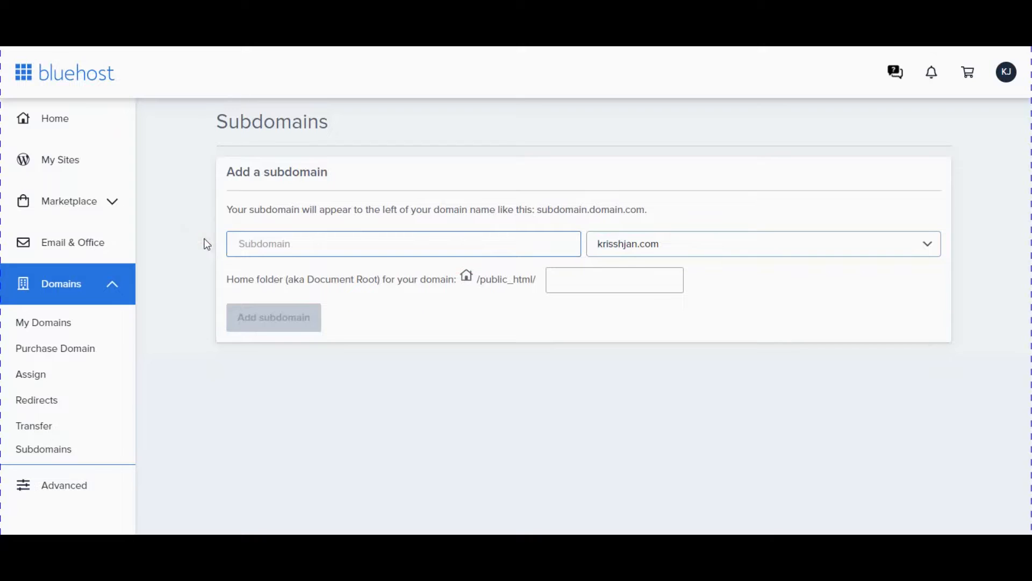
click(538, 169)
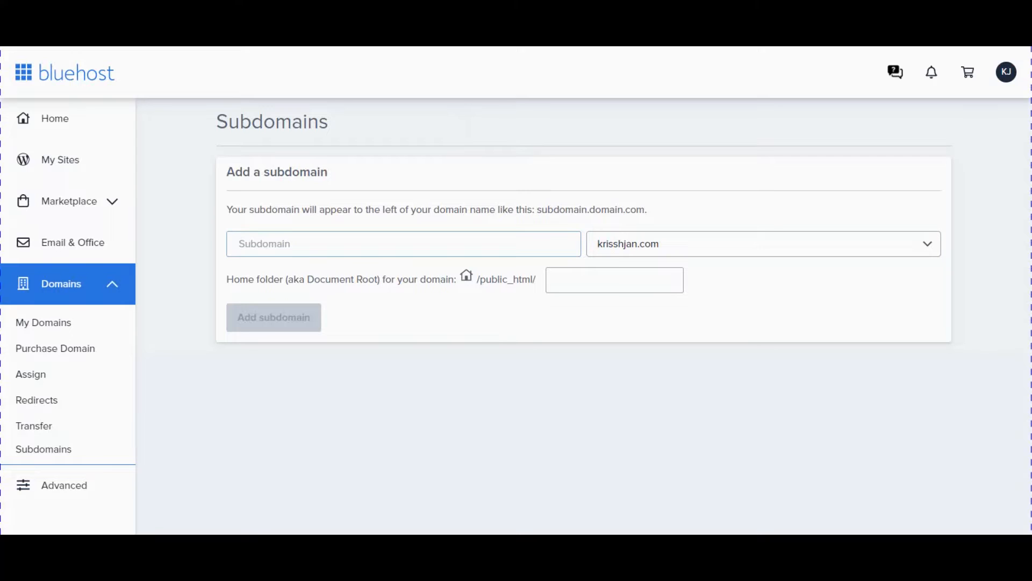
Step: Name the subdomain "Digimartcourses", add it under krisshjan.com and dismiss the resulting notification
click(356, 243)
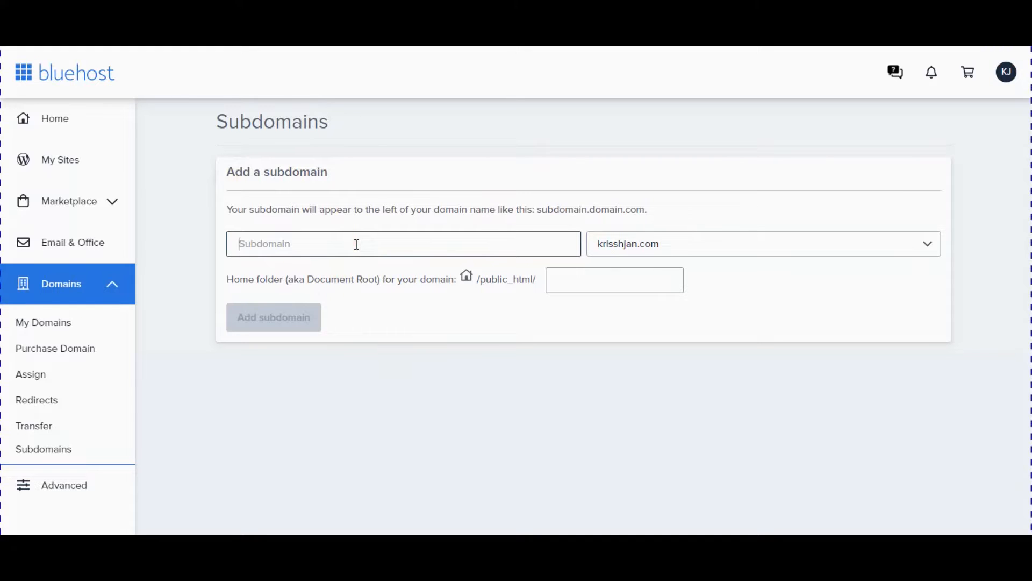
text(courses)
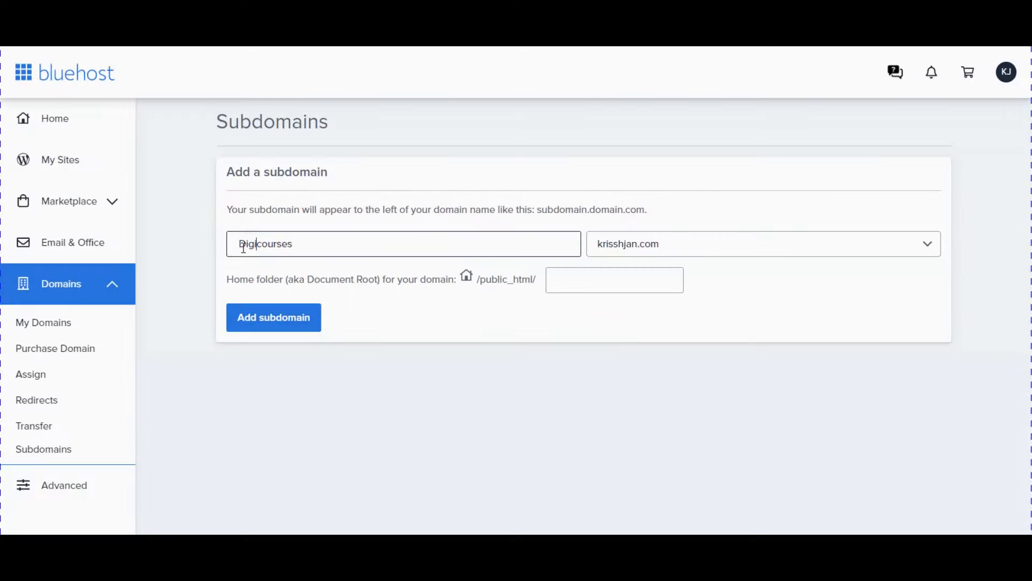
text(mart)
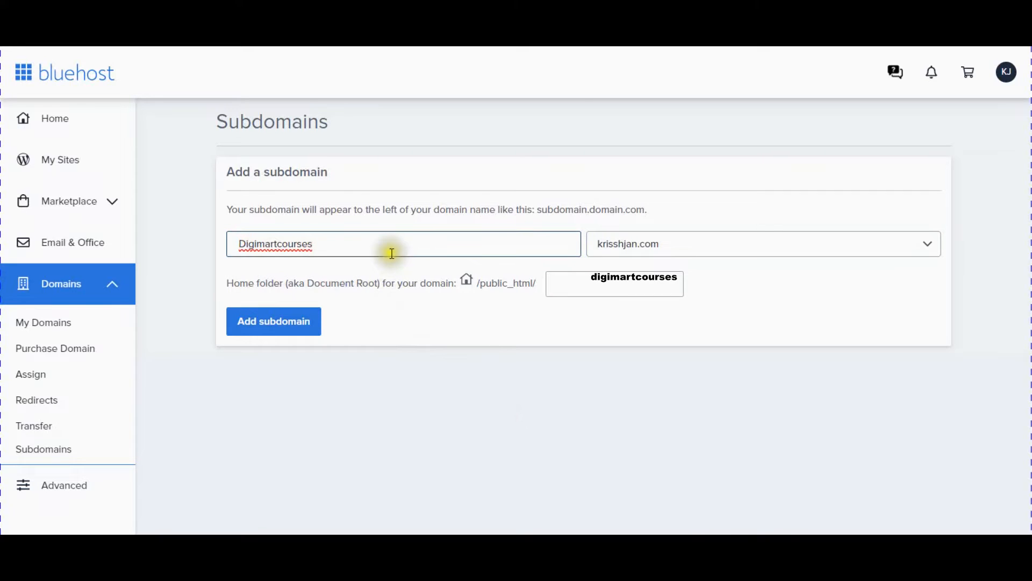
click(299, 336)
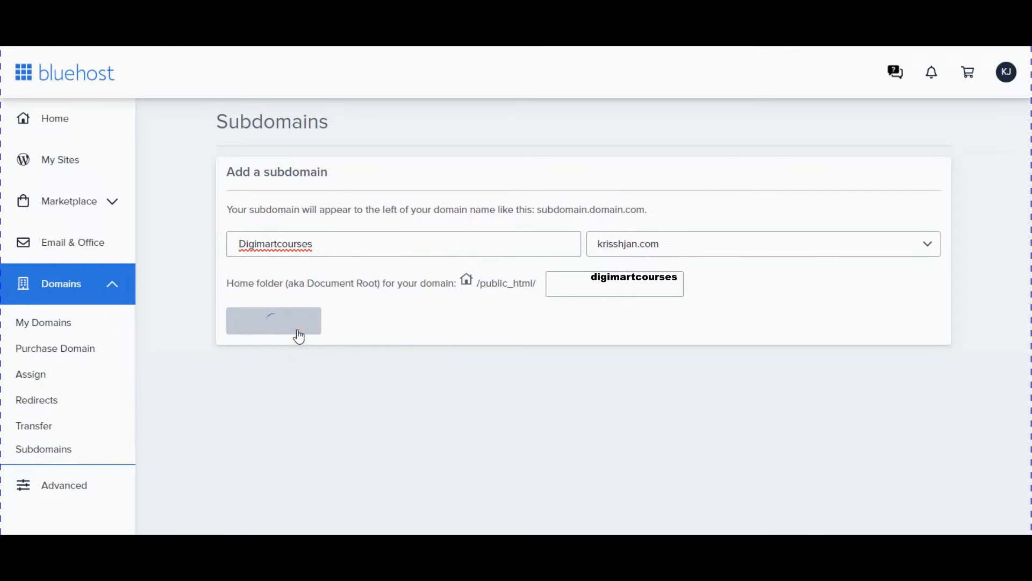
click(306, 329)
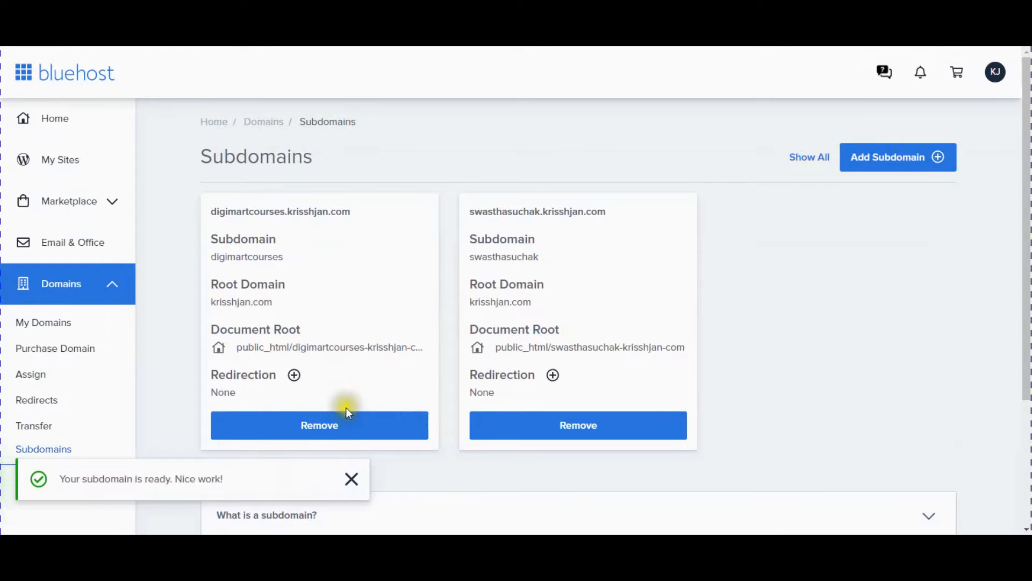
click(351, 478)
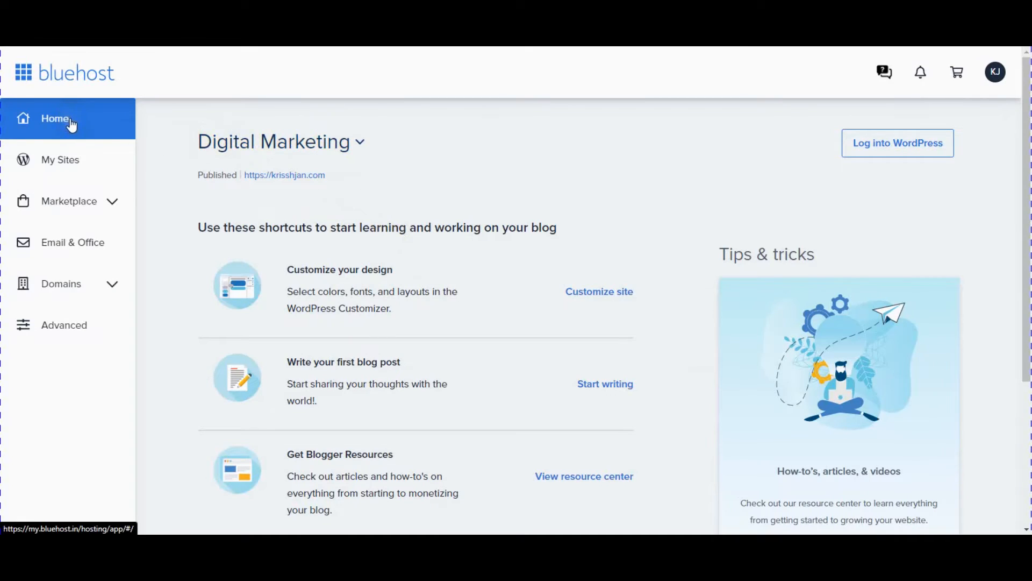
Step: Go to the list of hosted sites and start creating a new WordPress site
click(72, 167)
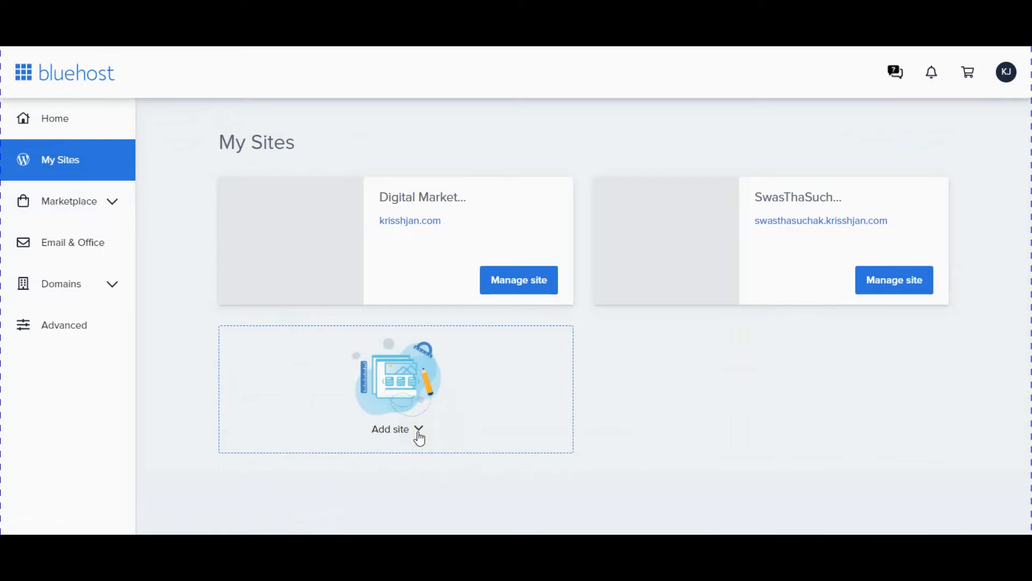
click(421, 432)
click(426, 461)
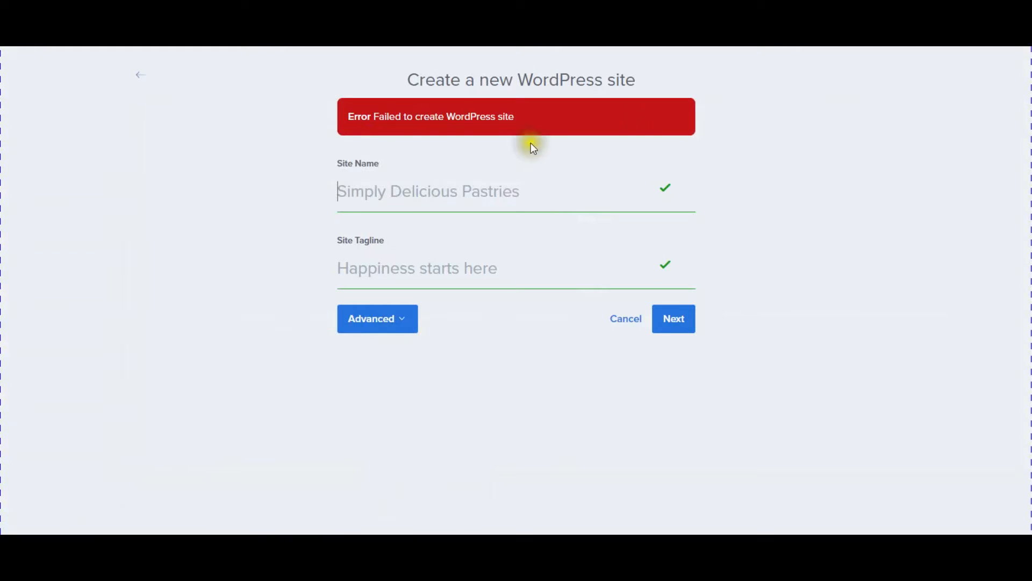
Step: Set the new WordPress site's name to "Digimart Courses"
click(557, 189)
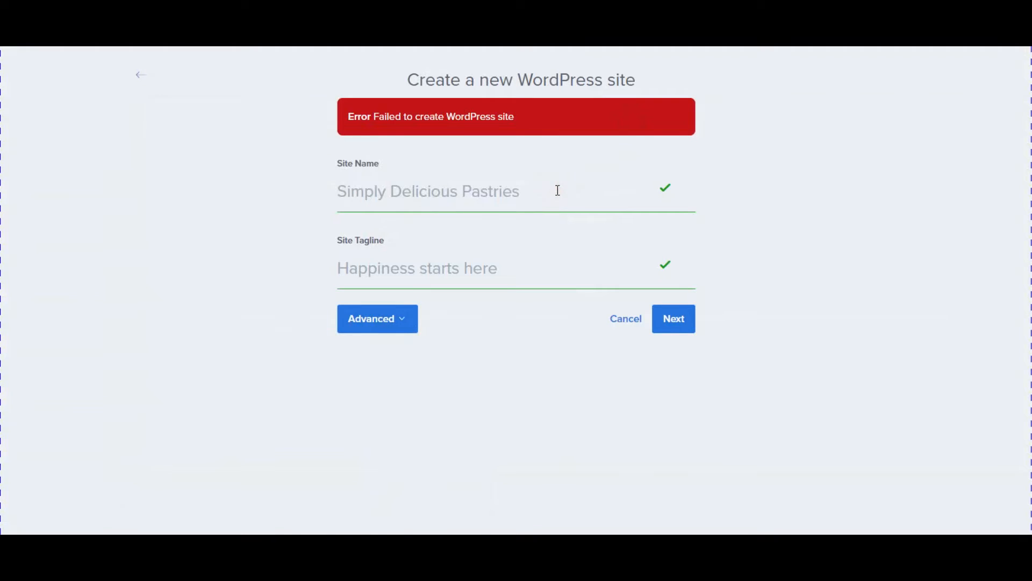
text(digimartcourses.krisshjan.com)
key(BackSpace)
key(BackSpace)
key(BackSpace)
key(BackSpace)
key(BackSpace)
key(BackSpace)
key(BackSpace)
key(BackSpace)
key(BackSpace)
key(BackSpace)
key(BackSpace)
key(BackSpace)
key(BackSpace)
key(BackSpace)
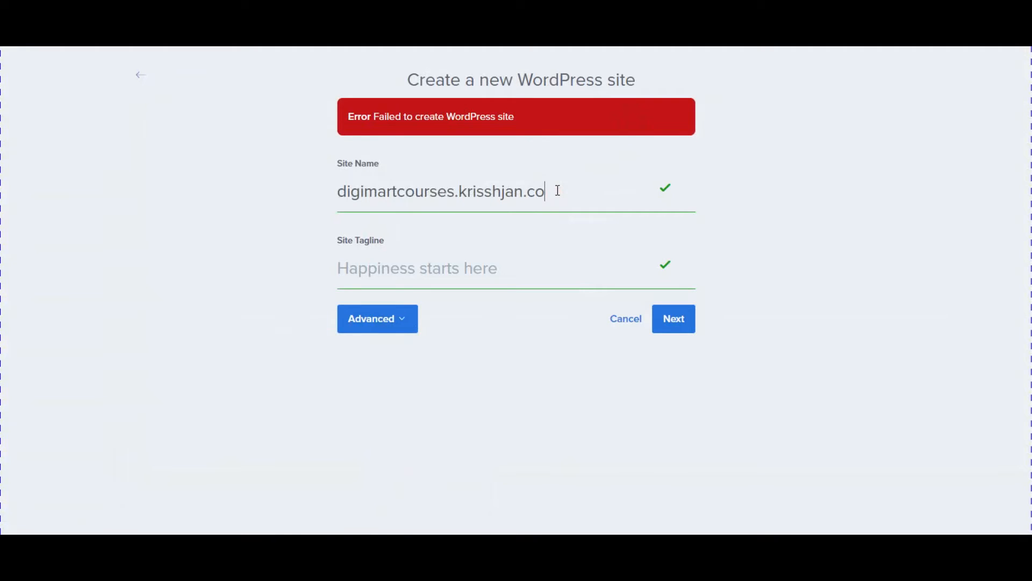
key(Left)
key(Left)
key(Left)
key(Left)
key(Left)
key(Left)
key(Left)
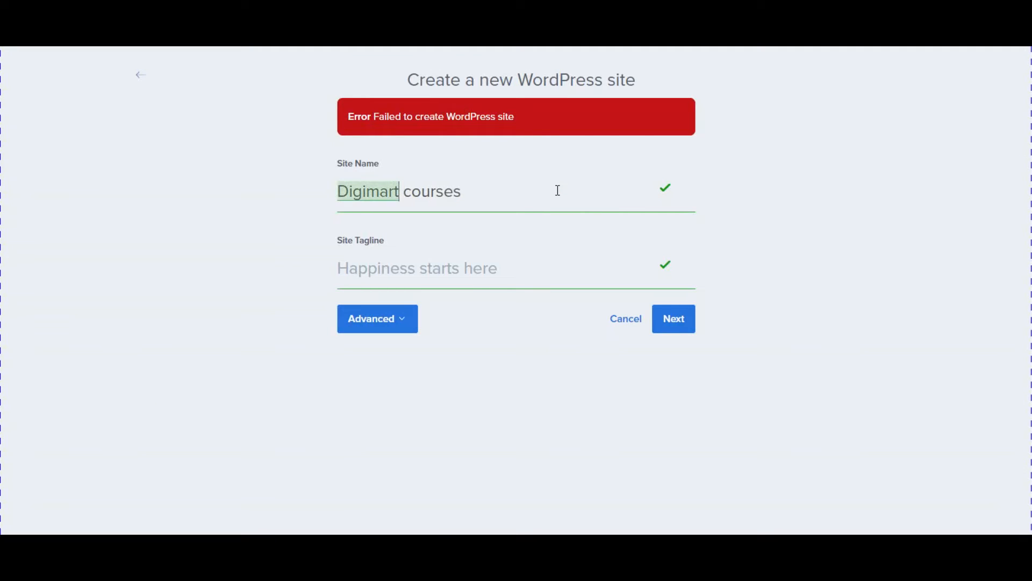
key(Delete)
text(C)
Step: Set the new site's tagline to "Online Courses", reusing the word "Courses" copied from the site name
click(556, 265)
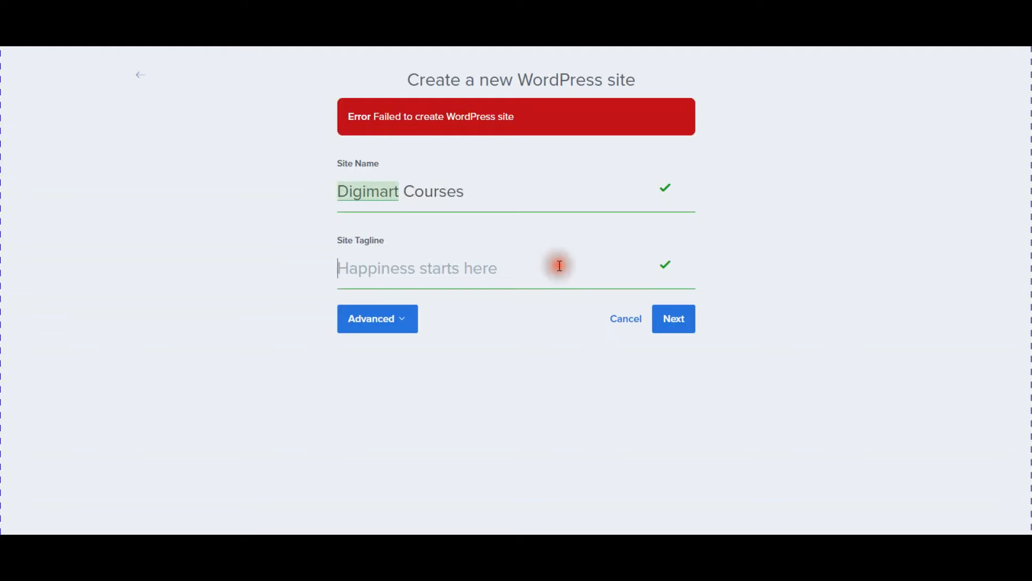
double_click(461, 192)
key(ctrl+c)
click(434, 269)
text(On)
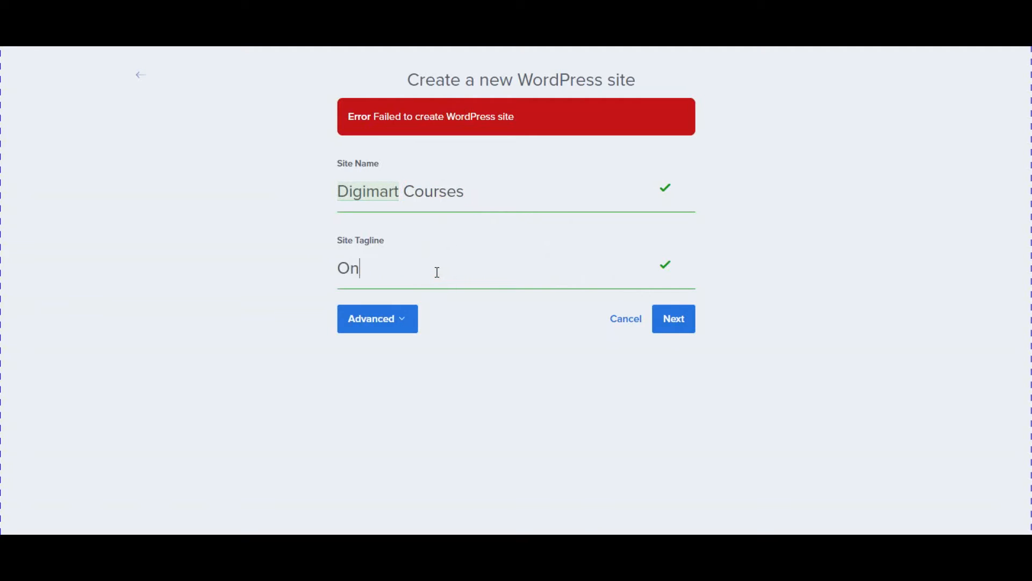
text(line)
key(ctrl+v)
click(472, 289)
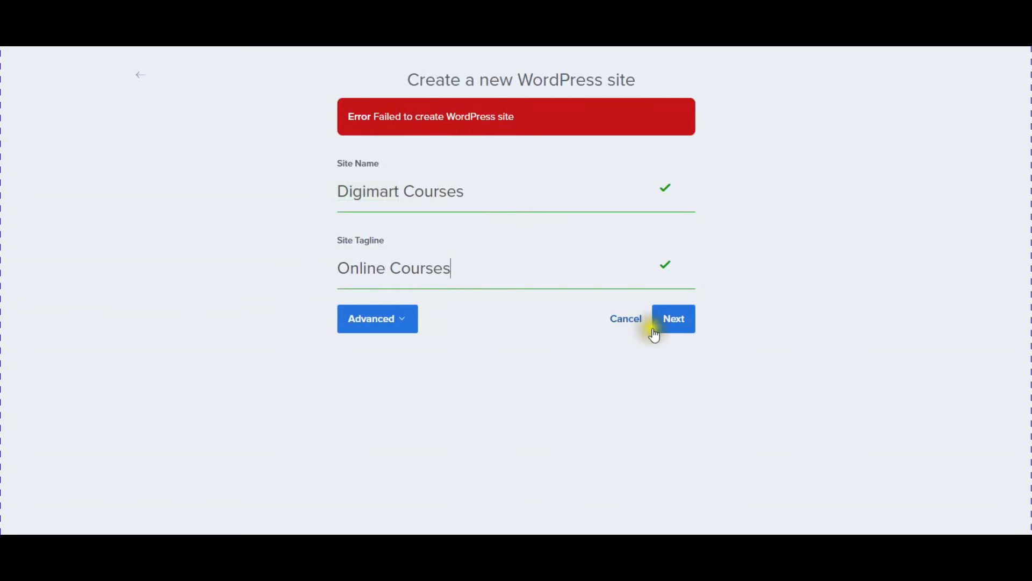
Step: Fill in the advanced settings with the admin's email address, WordPress admin username and admin password, and continue to the domain choice
click(406, 322)
scroll(405, 329, down, 2)
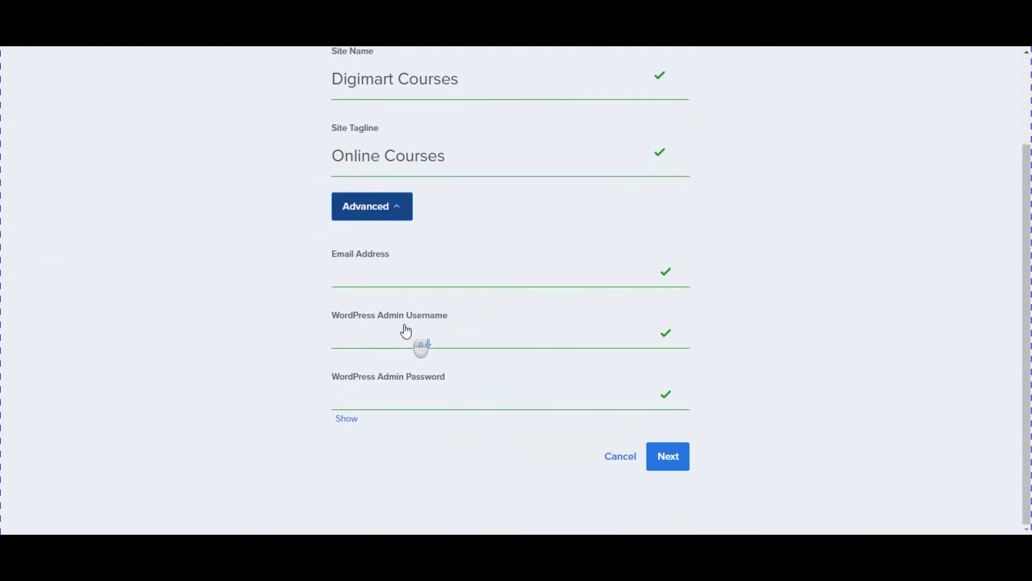
click(402, 273)
click(424, 299)
click(403, 330)
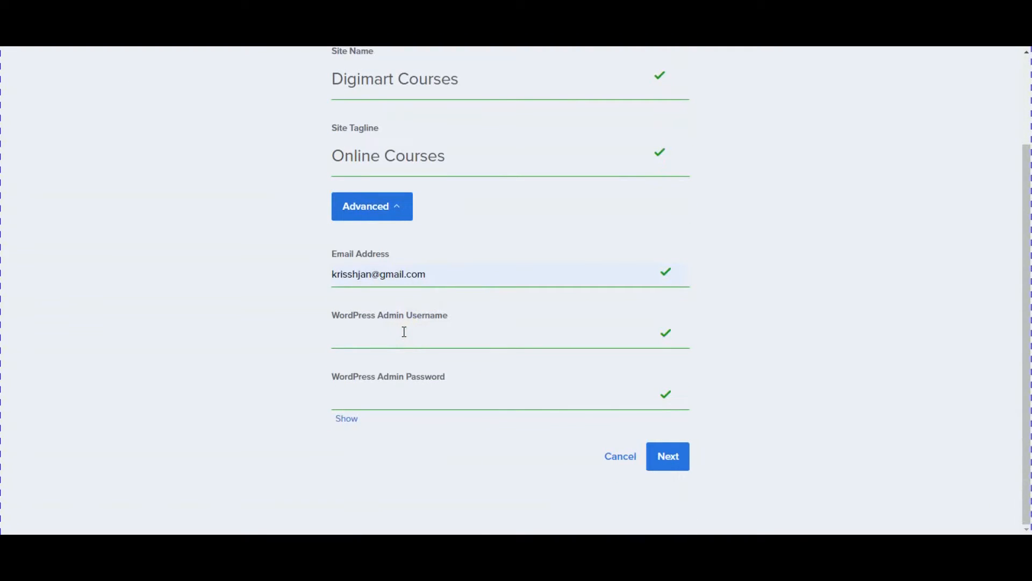
text(krisshjan)
key(Tab)
text(••••••••••••••)
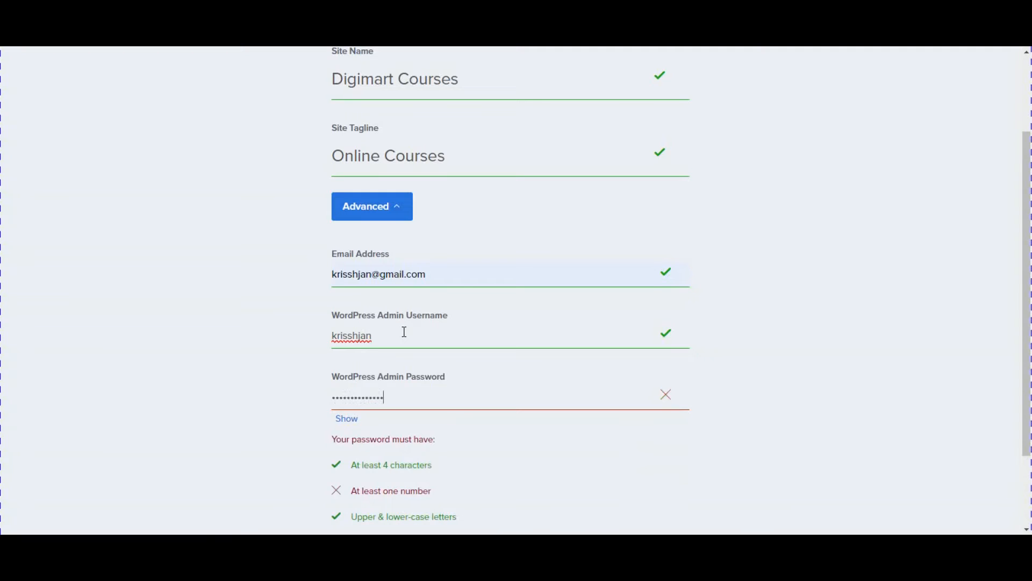
text(••••••)
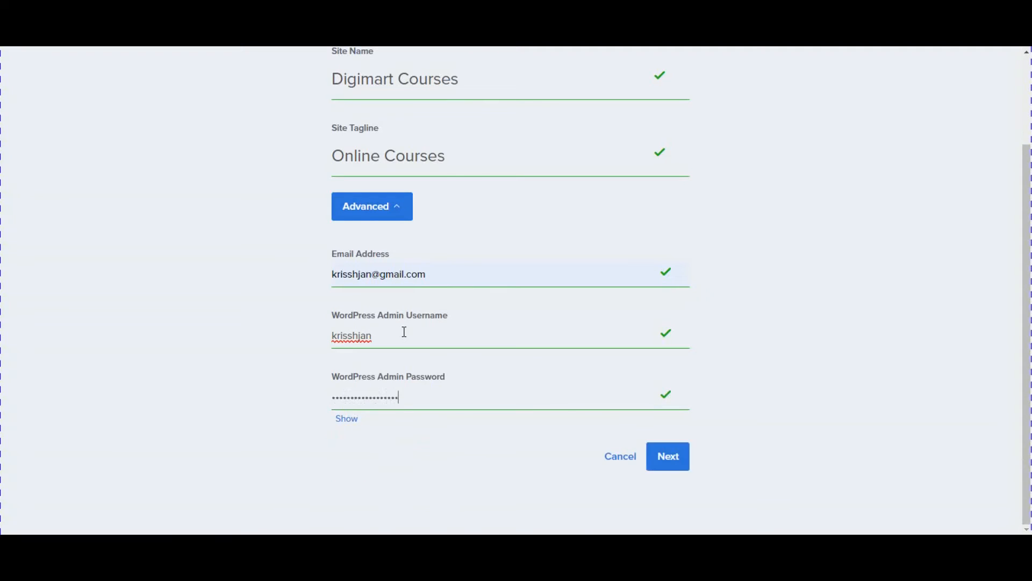
click(679, 461)
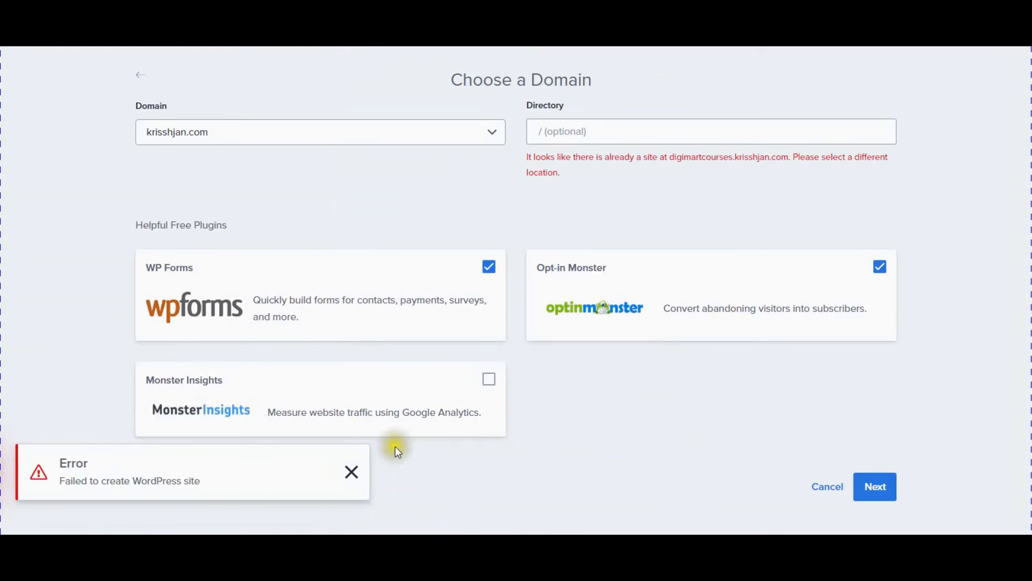
Step: Dismiss the error notification, choose digimartcourses.krisshjan.com as the site's domain and start editing the directory
click(352, 472)
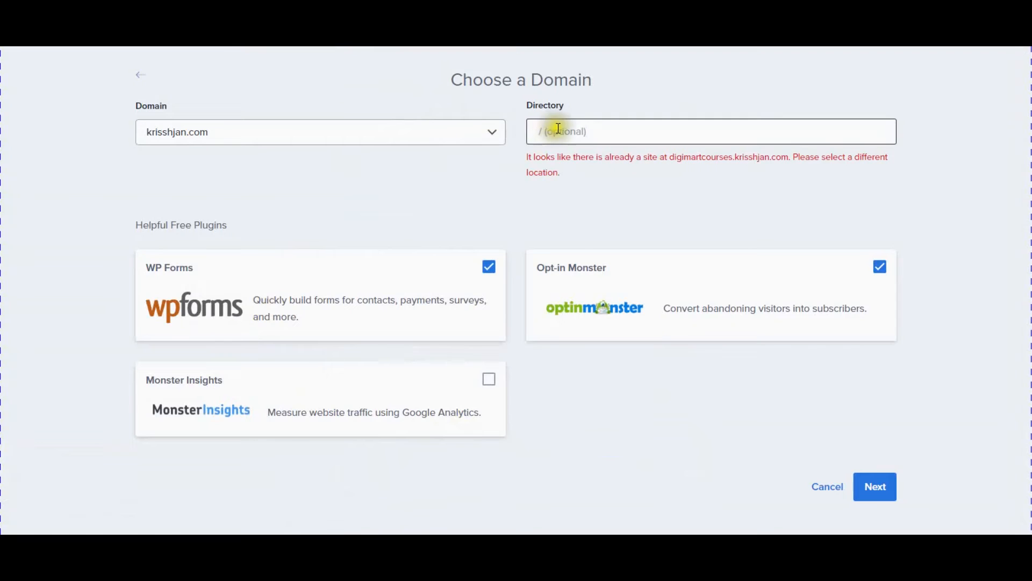
click(493, 132)
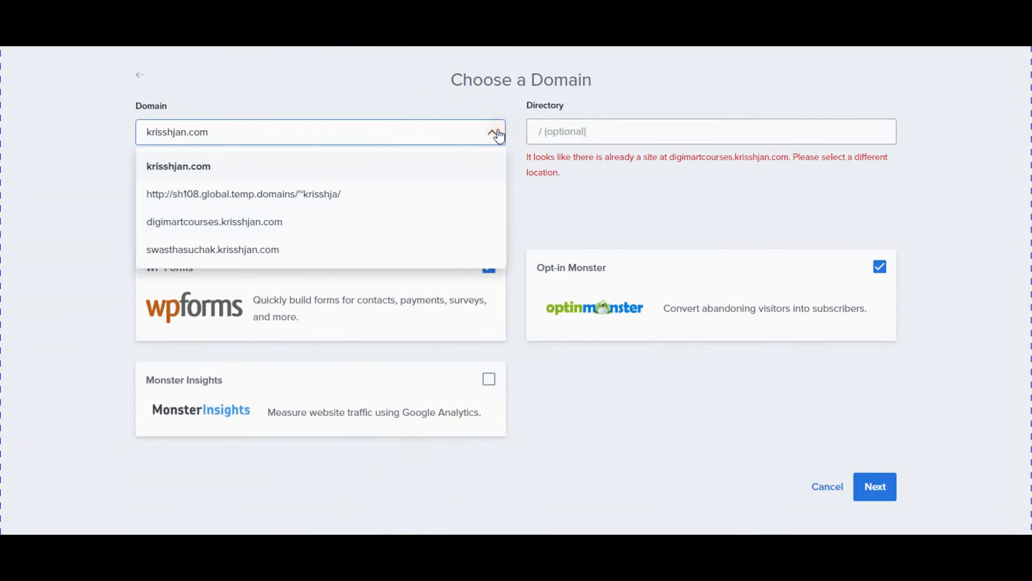
click(364, 223)
click(651, 131)
text(Courses)
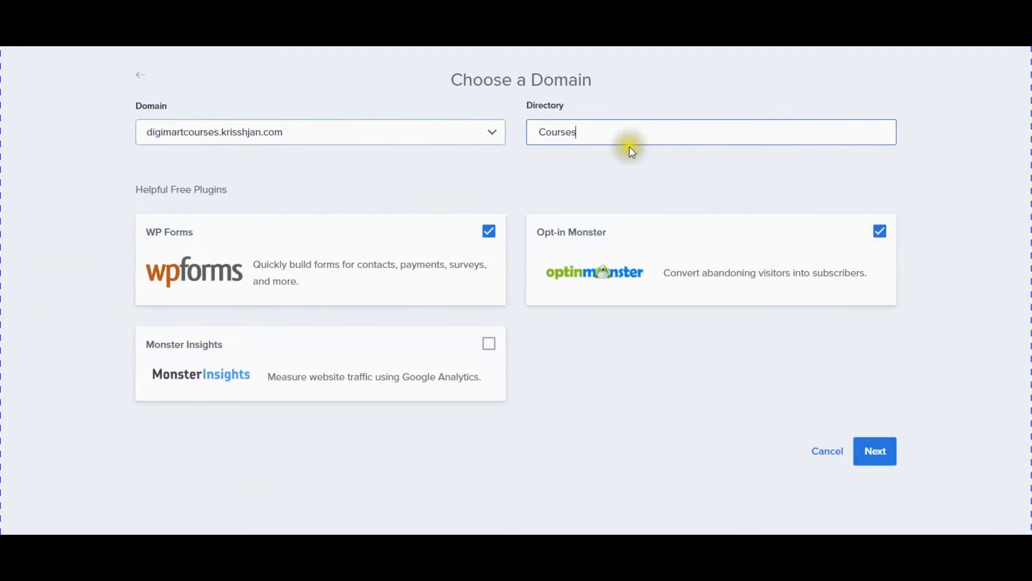
drag(578, 133, 541, 138)
key(BackSpace)
Step: Set the site's installation directory to "digimartcourses"
text(digi)
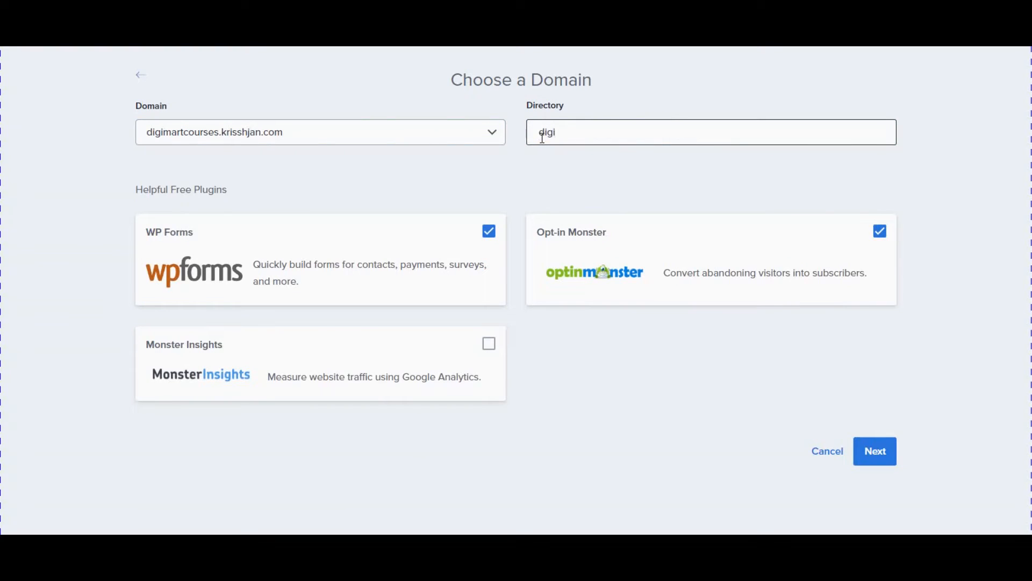
text(martcourses)
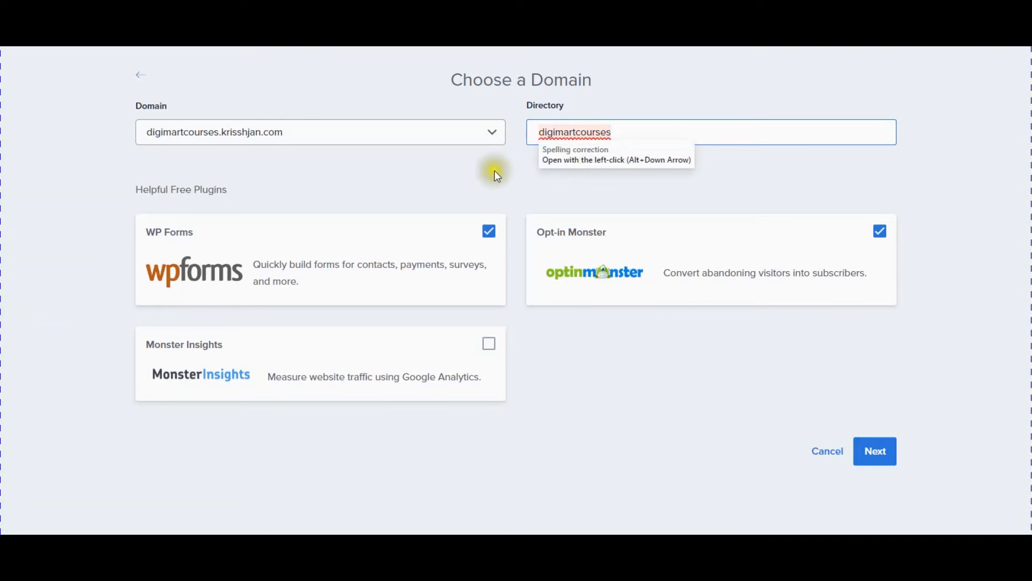
click(472, 166)
Step: Exclude the WP Forms and Opt-in Monster plugins and start the WordPress installation
click(489, 231)
click(876, 232)
click(876, 450)
click(131, 116)
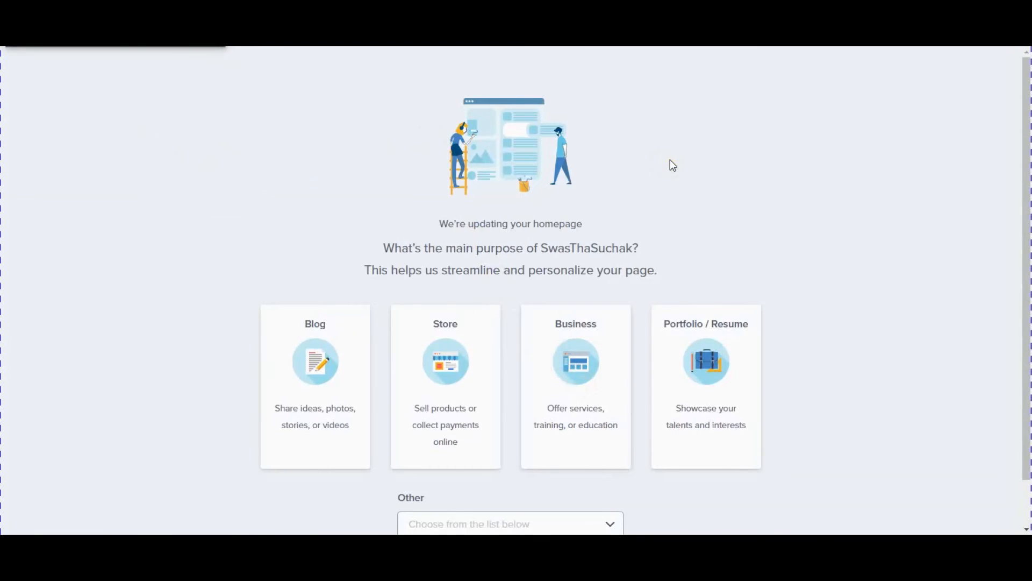
scroll(673, 166, down, 1)
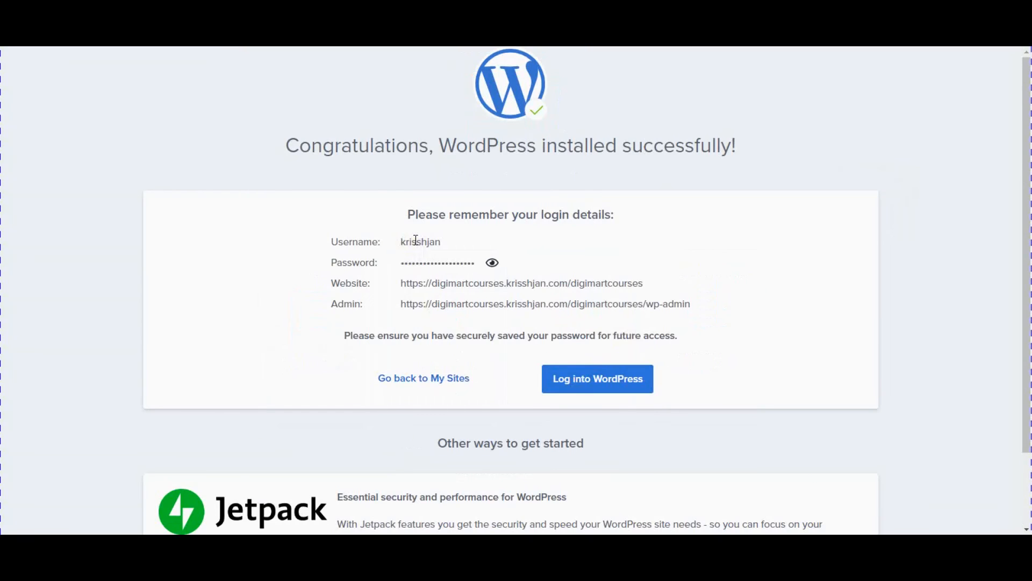
Step: Highlight the new site's login details for review, clear the selection and log into WordPress
drag(329, 241, 650, 317)
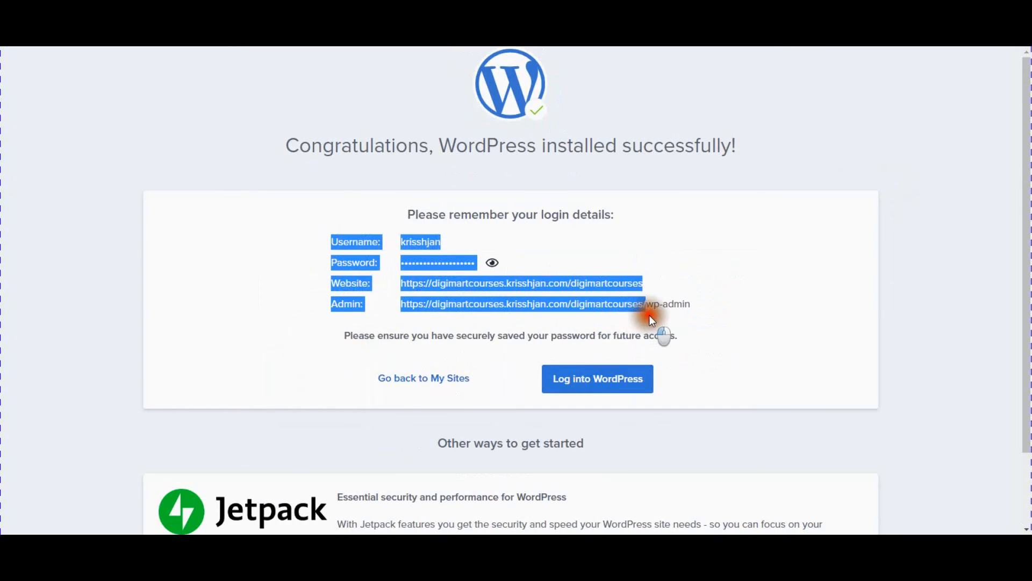
click(834, 309)
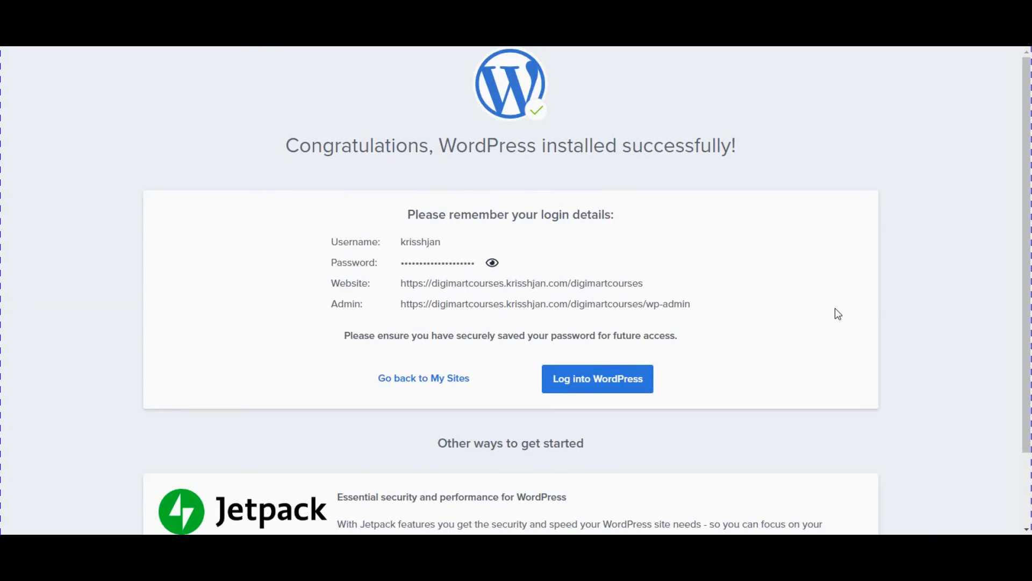
scroll(837, 306, down, 2)
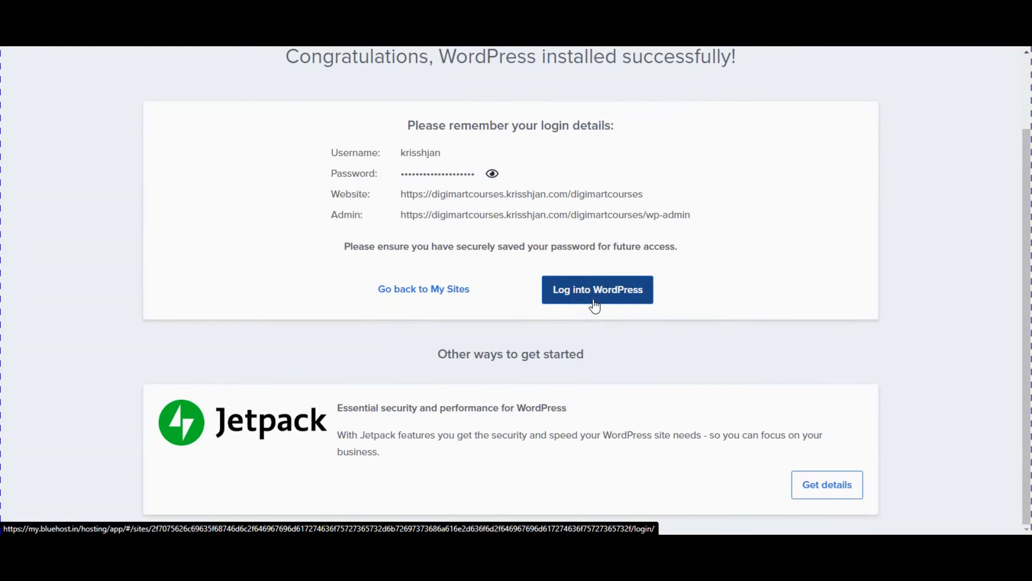
click(615, 293)
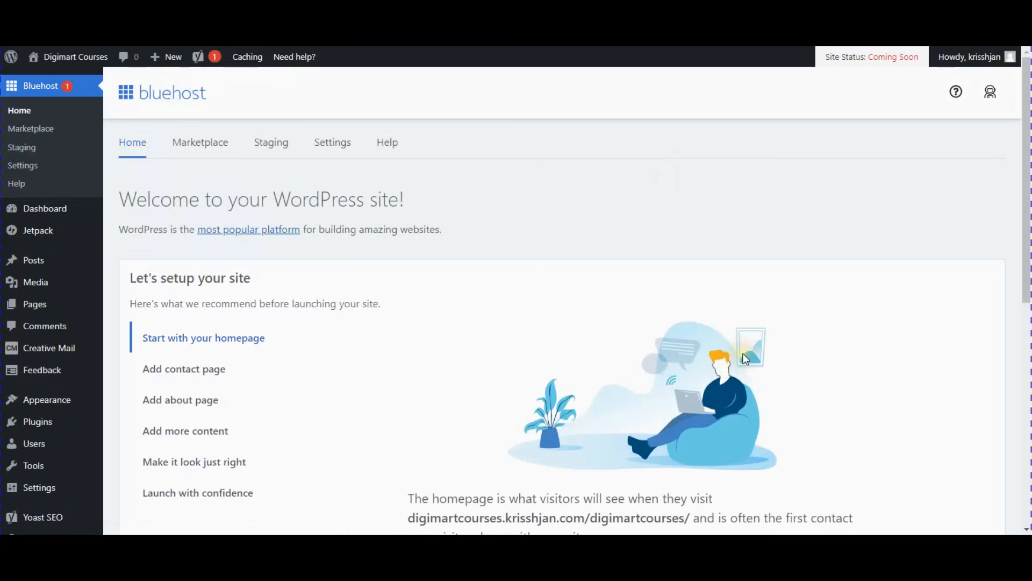
Step: Look over the Bluehost welcome page, open the WordPress Dashboard and skim through its contents
scroll(745, 359, down, 8)
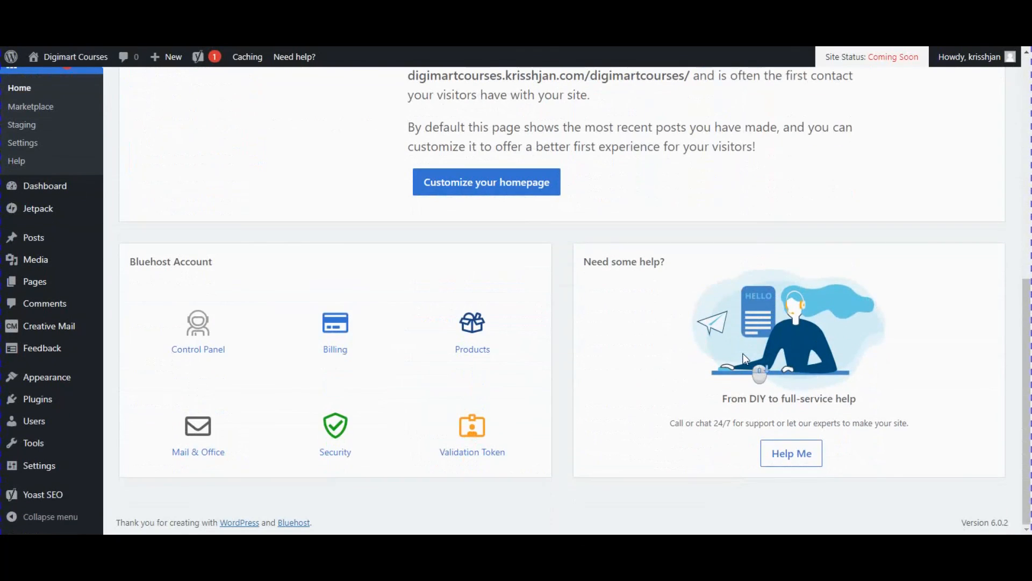
scroll(745, 359, up, 8)
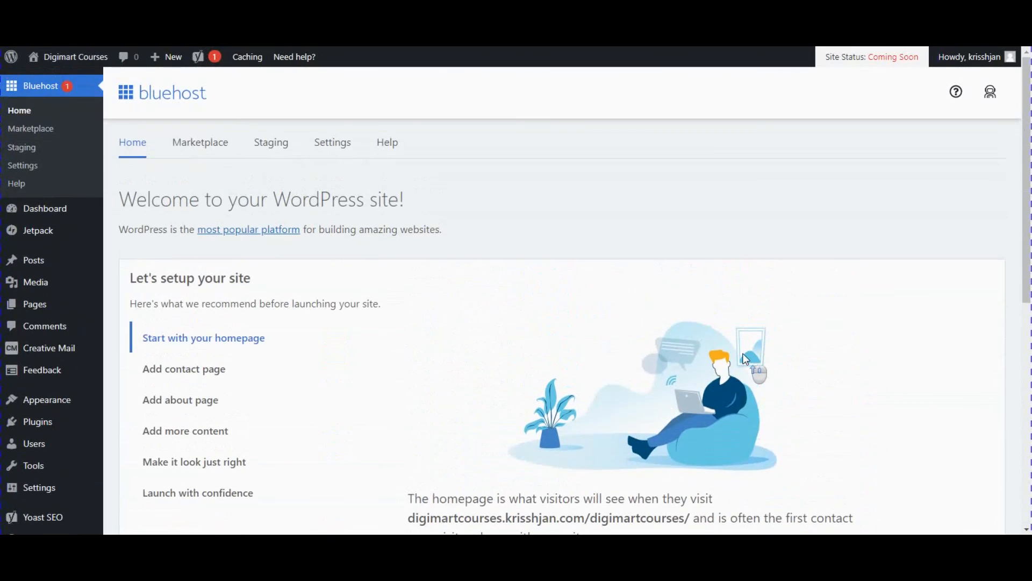
click(734, 345)
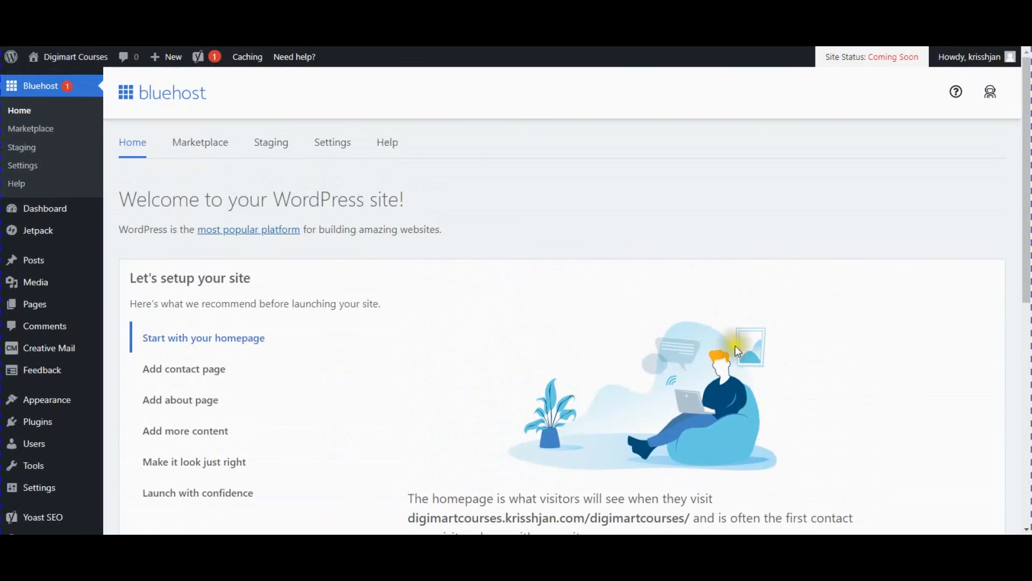
click(63, 217)
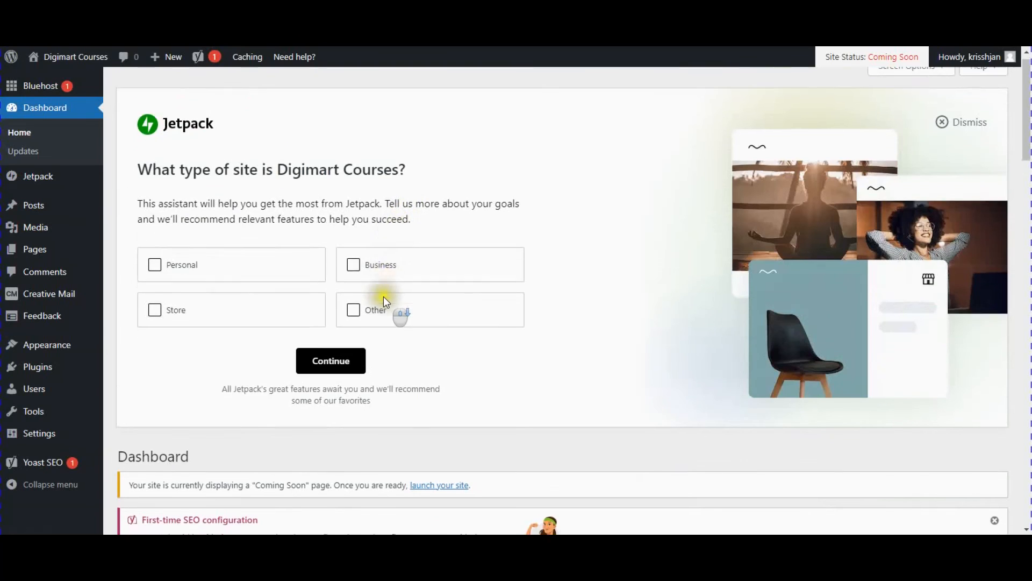
scroll(382, 296, down, 10)
scroll(386, 303, up, 10)
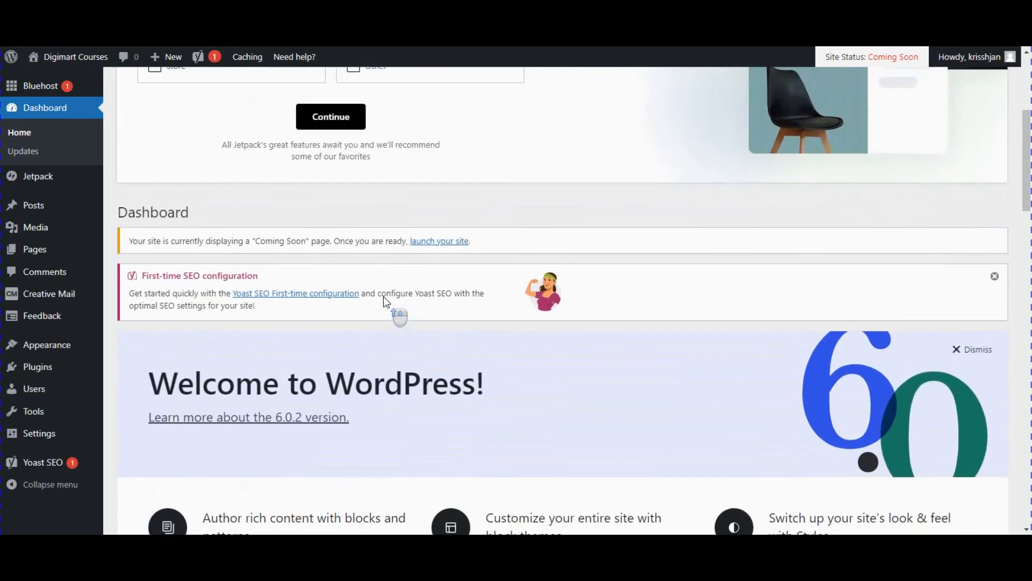